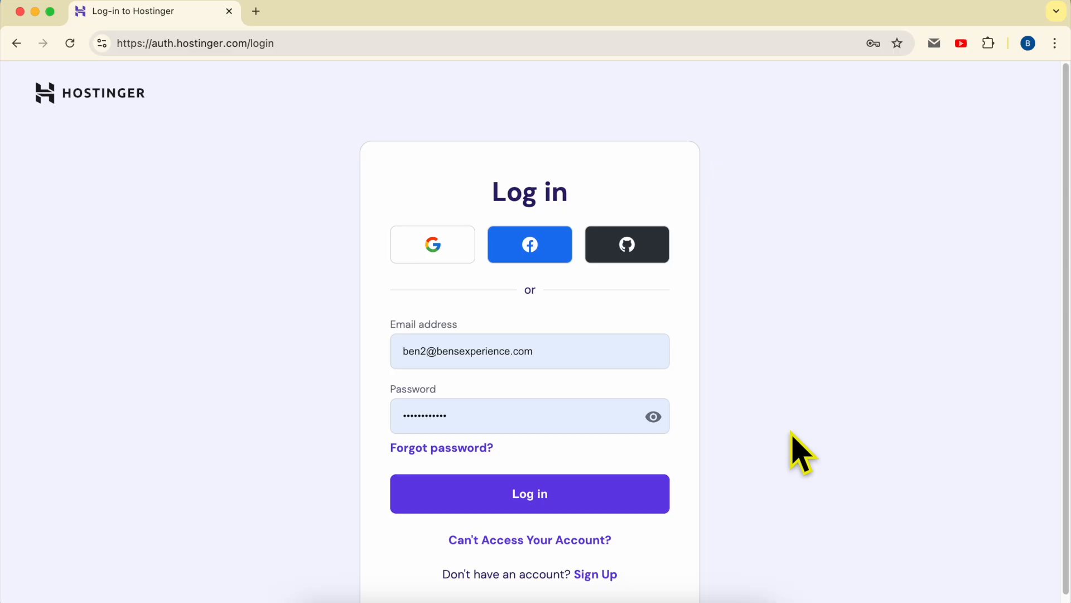
Step: Log in to Hostinger and open the benstutorial.com site for editing from the websites list
left_click(607, 502)
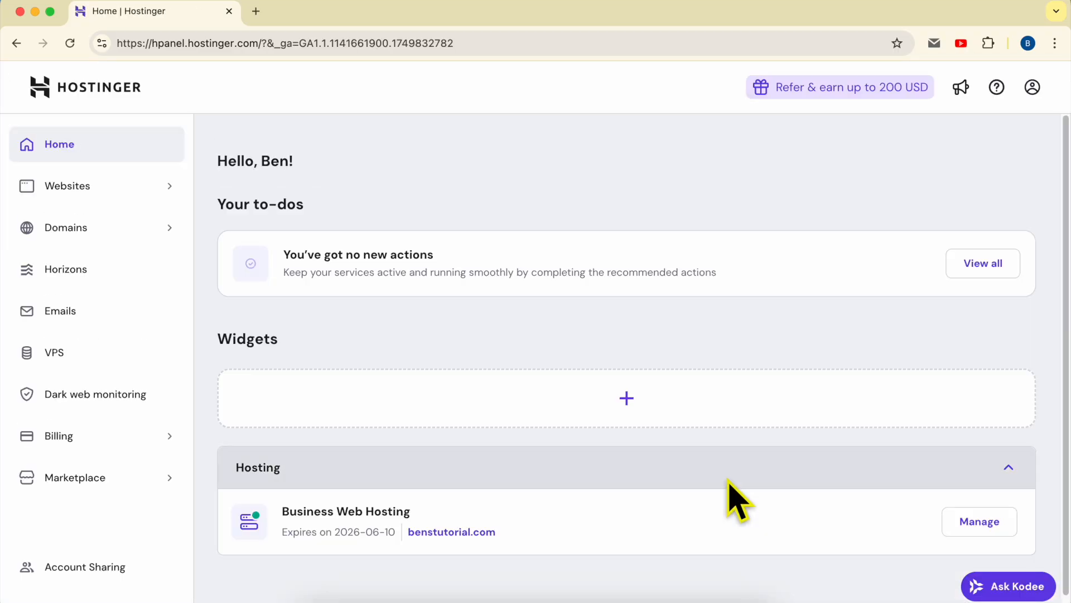
left_click(127, 192)
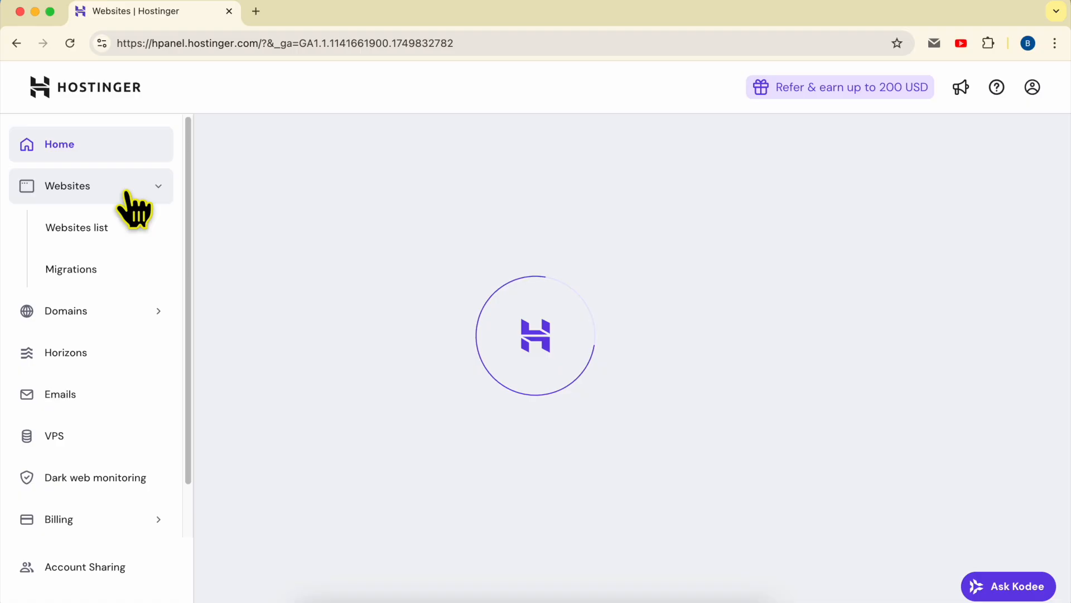
left_click(71, 43)
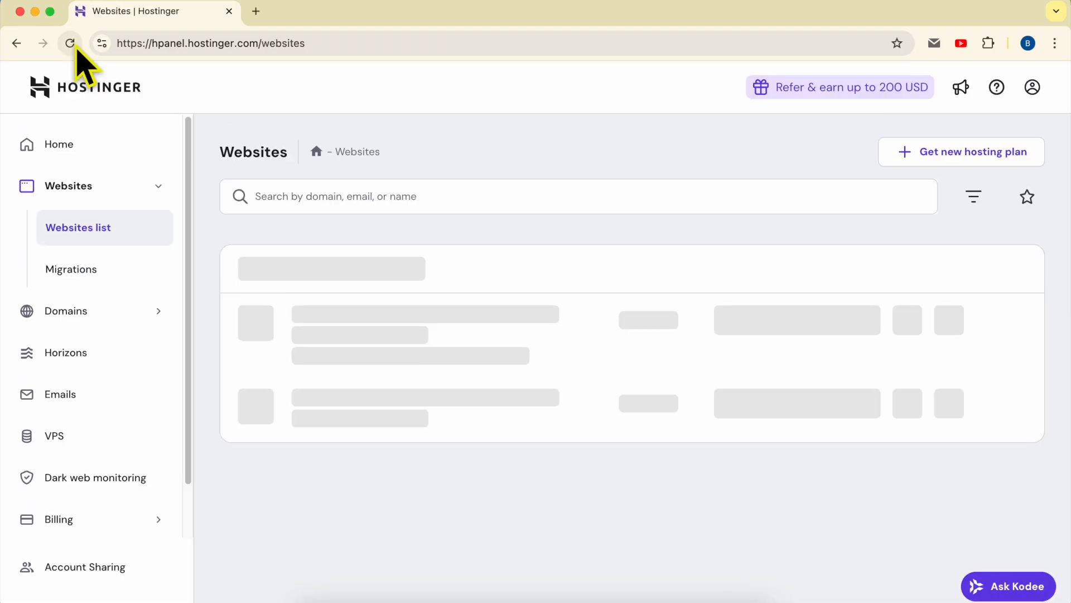
double_click(451, 324)
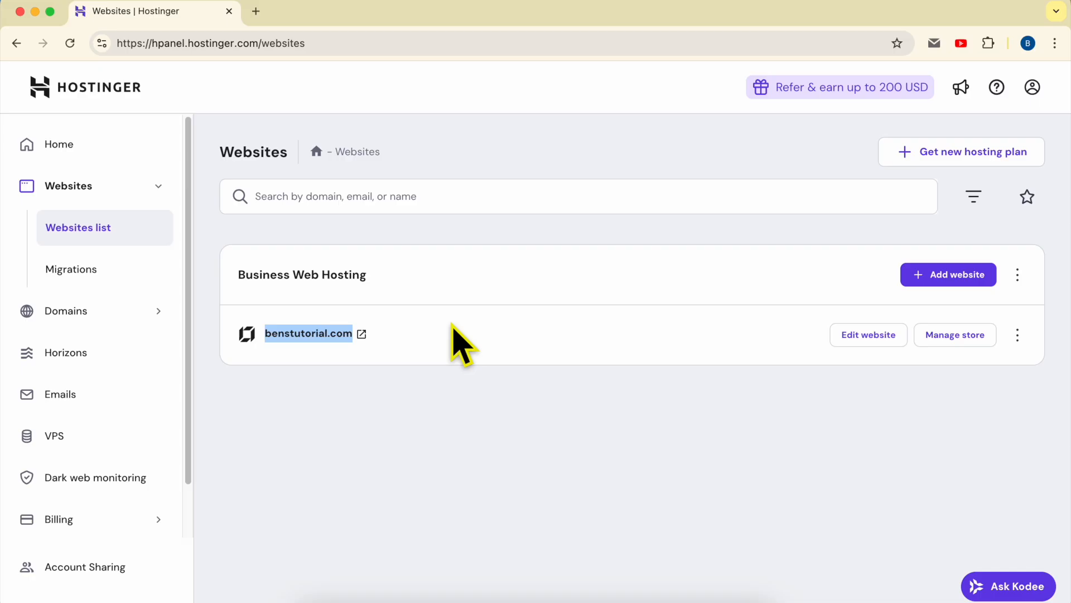
left_click(872, 342)
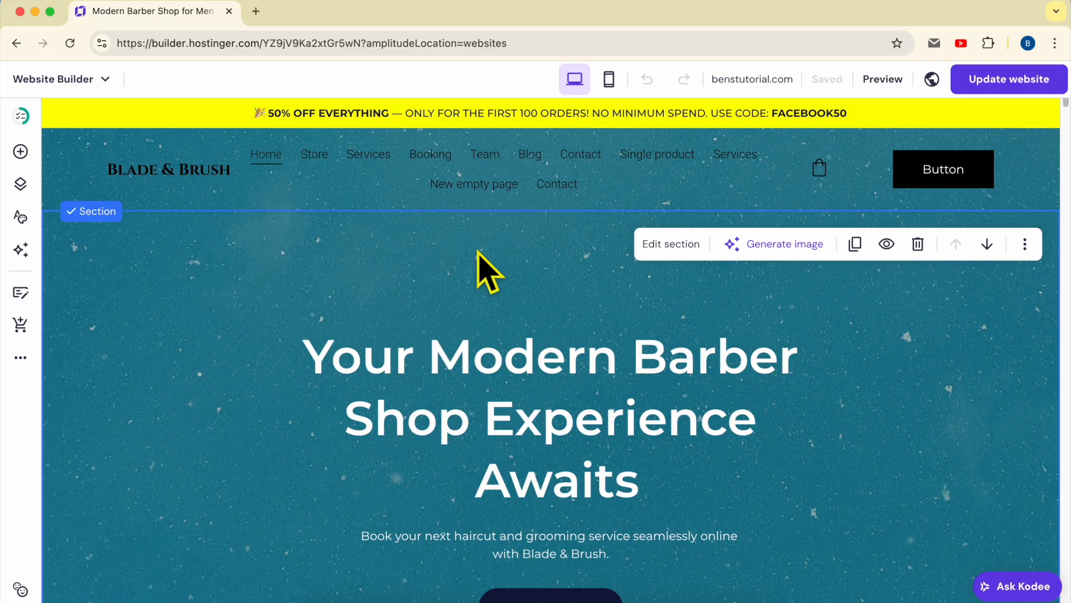
Step: Add a Blog section with the four-column post layout directly below the homepage's hero section
scroll(486, 270, "down", 5)
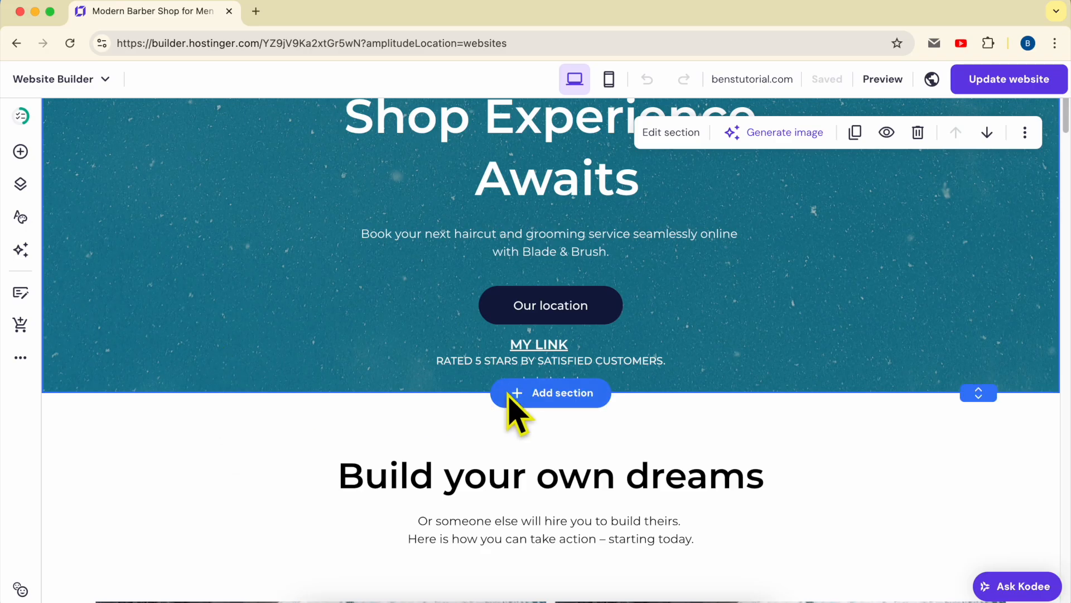
mouse_move(567, 394)
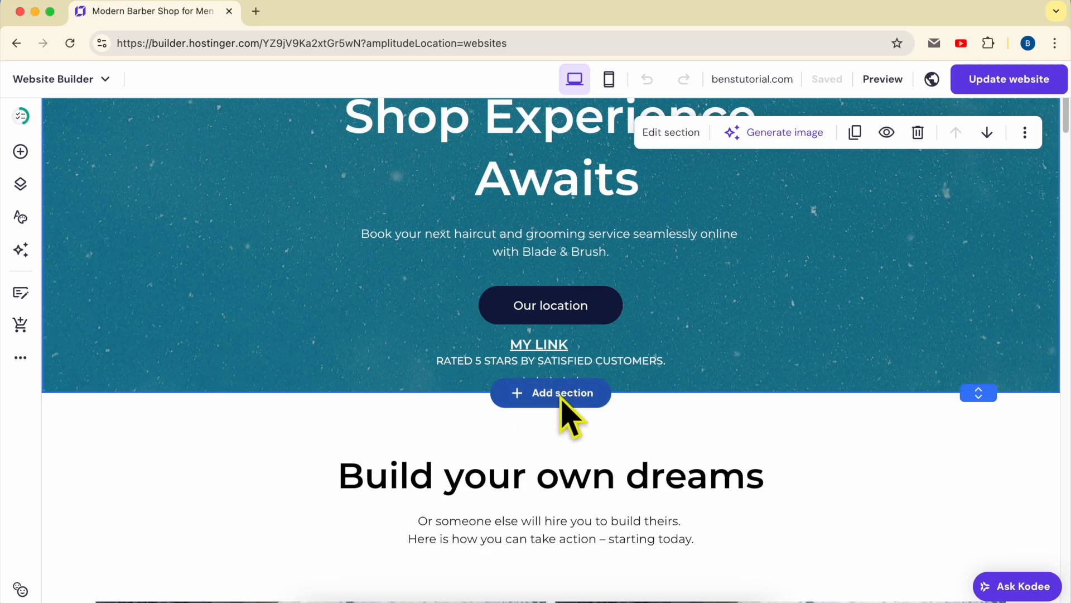
left_click(564, 394)
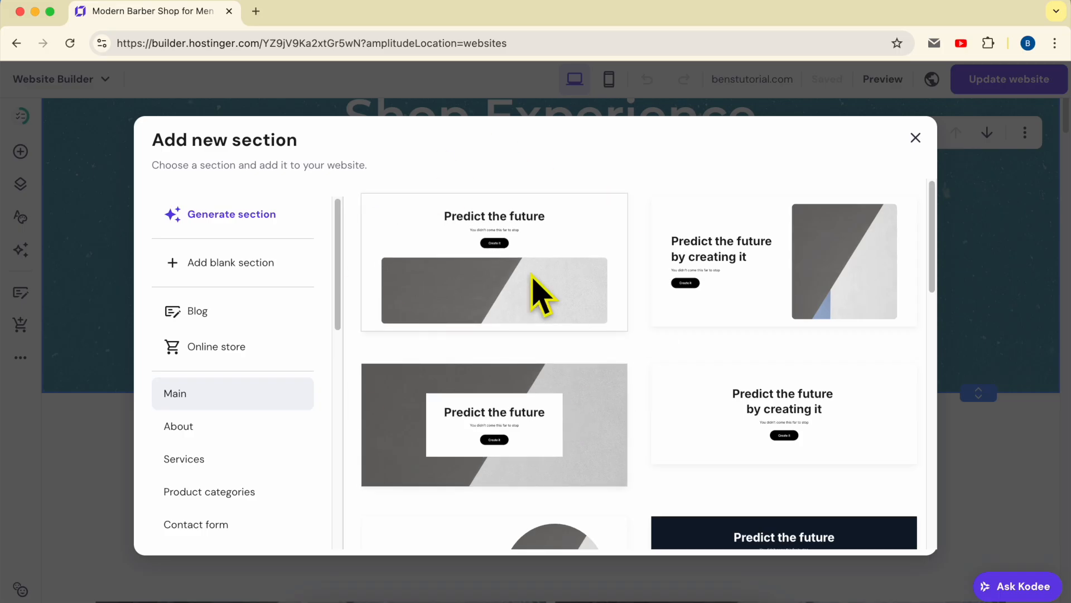
left_click(224, 313)
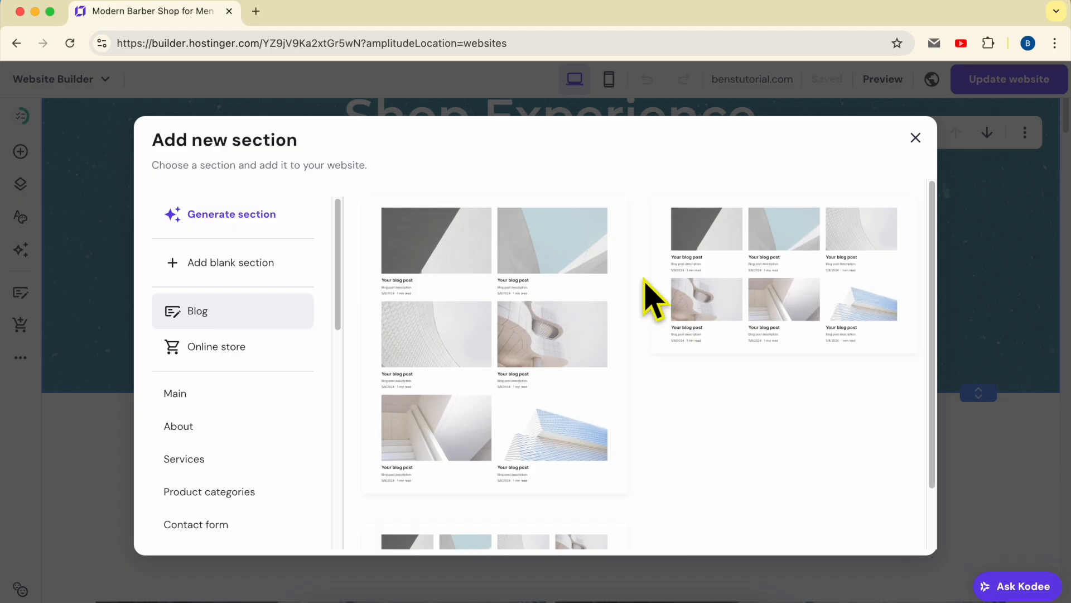
scroll(653, 298, "down", 2)
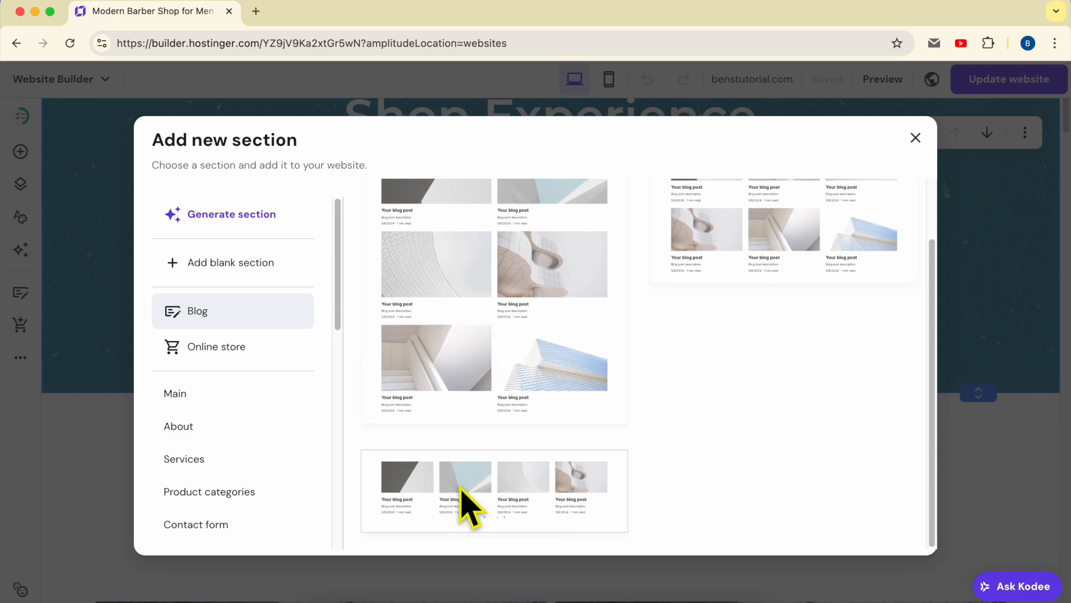
left_click(502, 503)
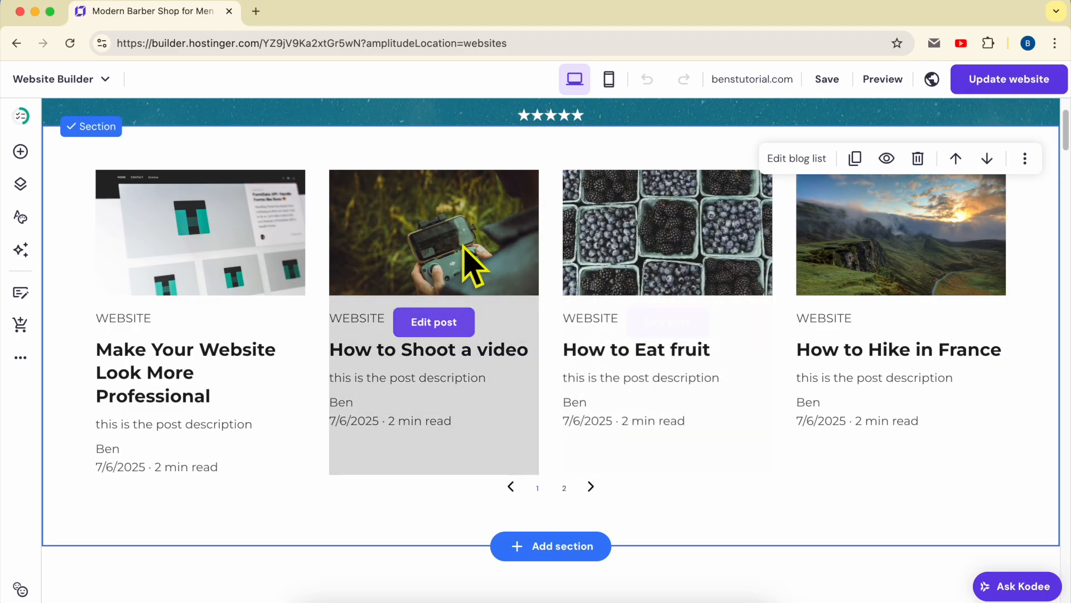
scroll(431, 192, "up", 3)
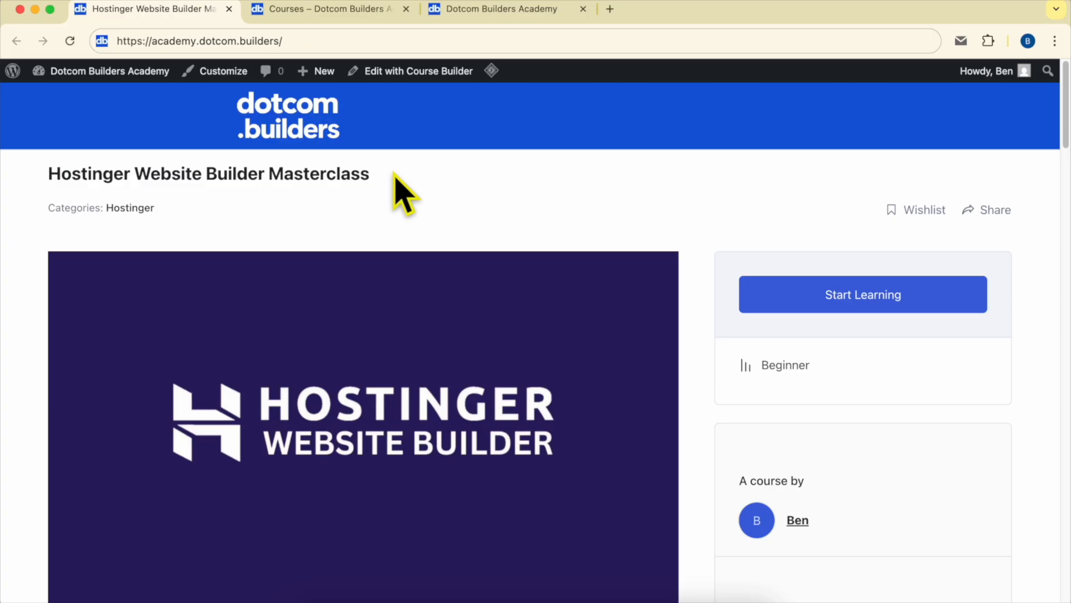
Step: Review the Course Content outline of the Hostinger Website Builder Masterclass on the Dotcom Builders Academy site
scroll(400, 189, "down", 15)
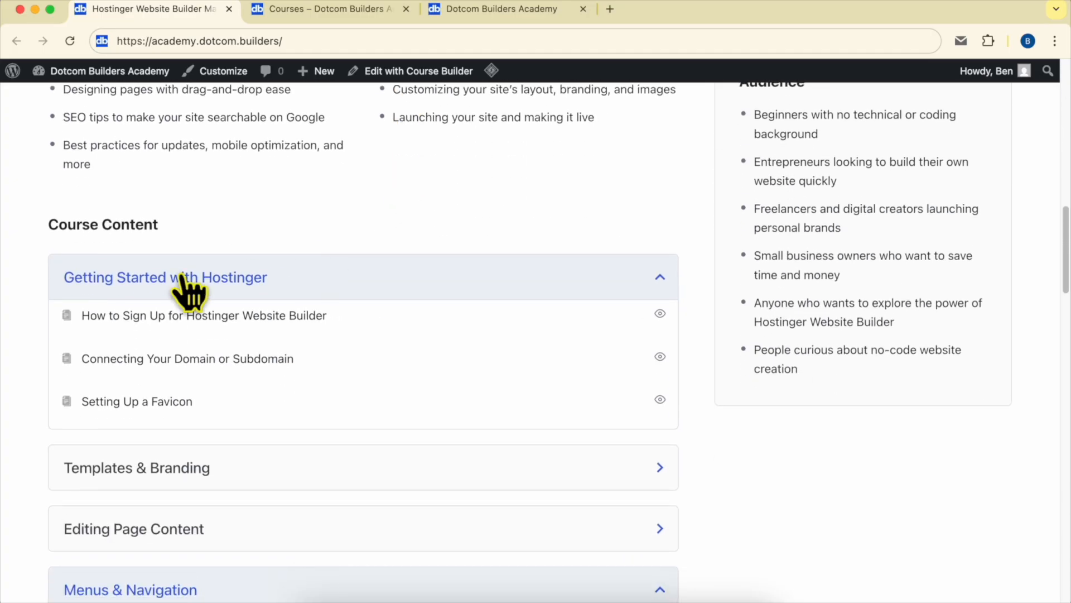
scroll(240, 318, "down", 2)
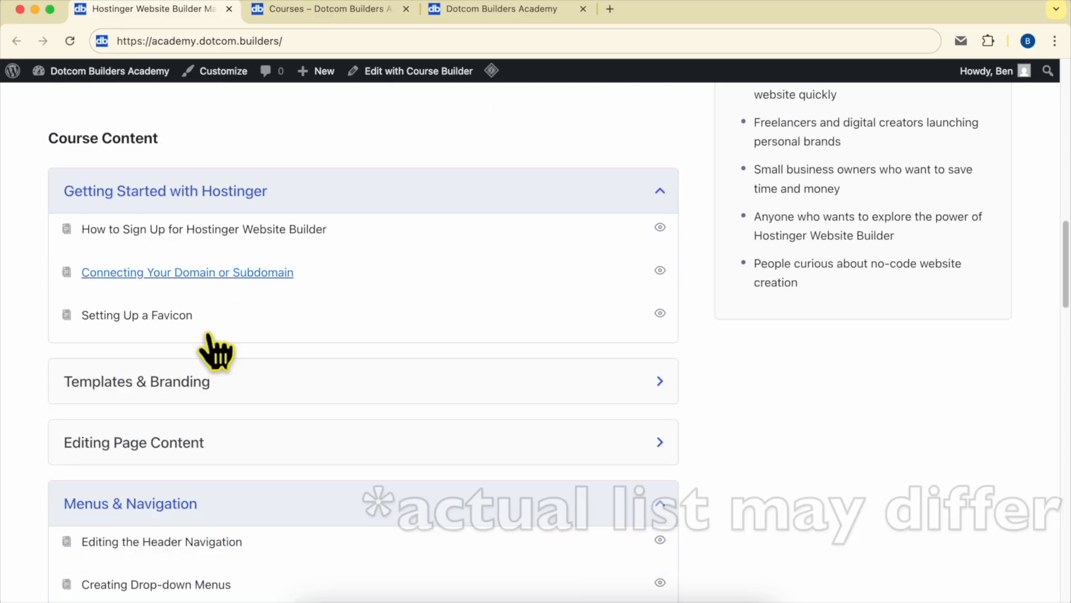
scroll(168, 312, "down", 3)
scroll(115, 315, "down", 2)
left_click(192, 199)
scroll(134, 302, "down", 4)
scroll(132, 301, "down", 8)
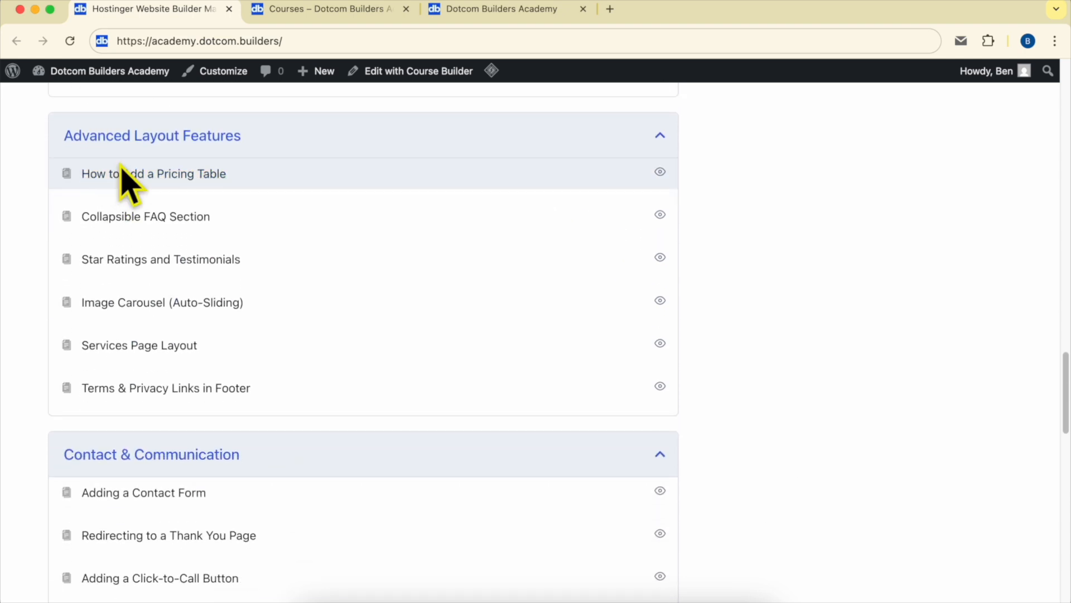
scroll(299, 168, "down", 6)
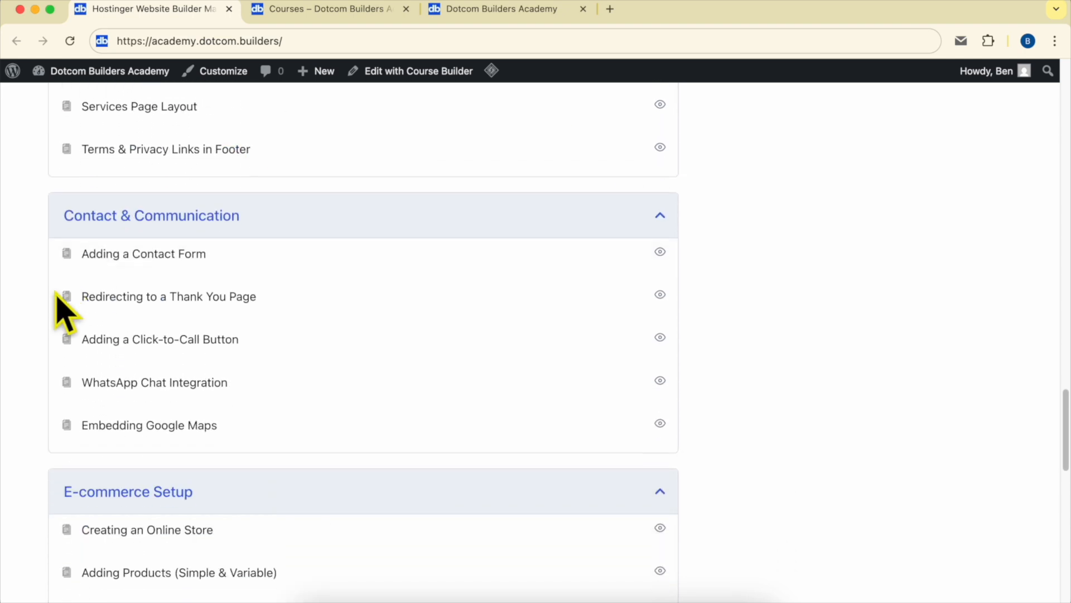
scroll(263, 275, "down", 4)
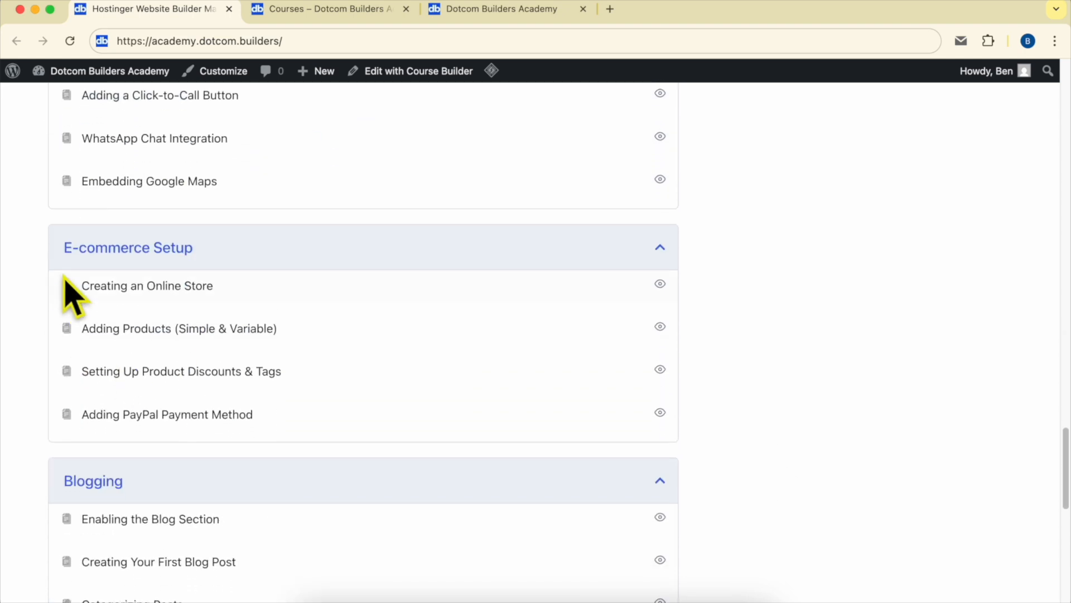
scroll(322, 275, "down", 8)
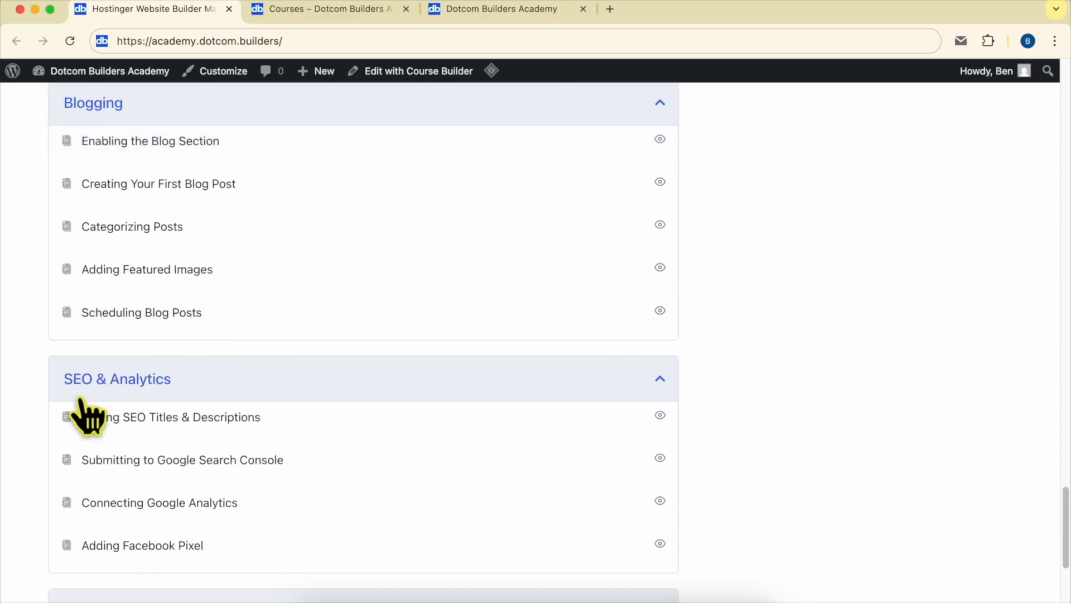
scroll(117, 407, "down", 2)
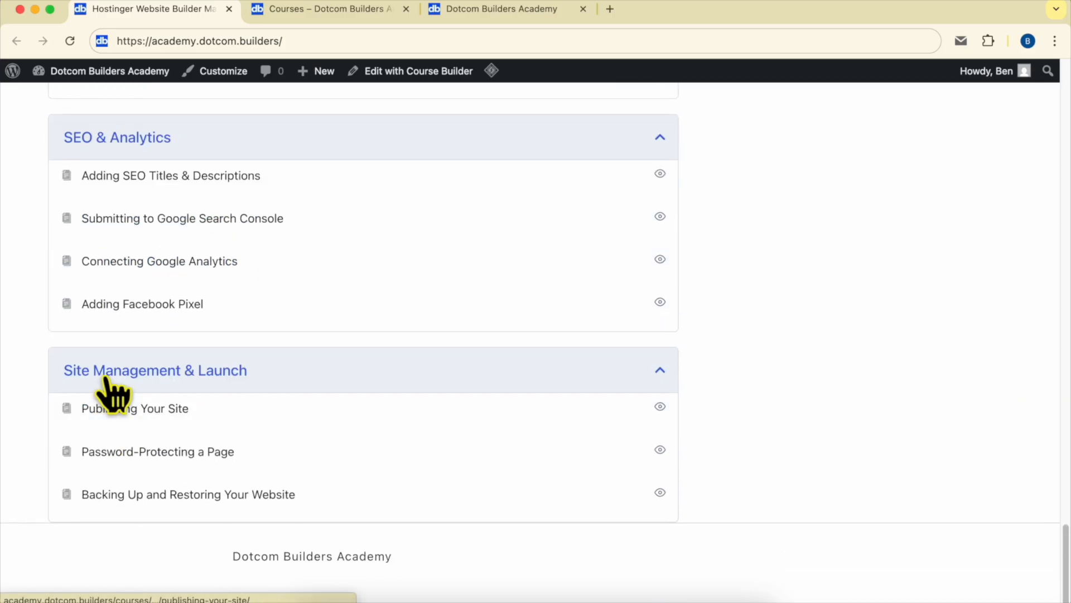
scroll(429, 399, "up", 20)
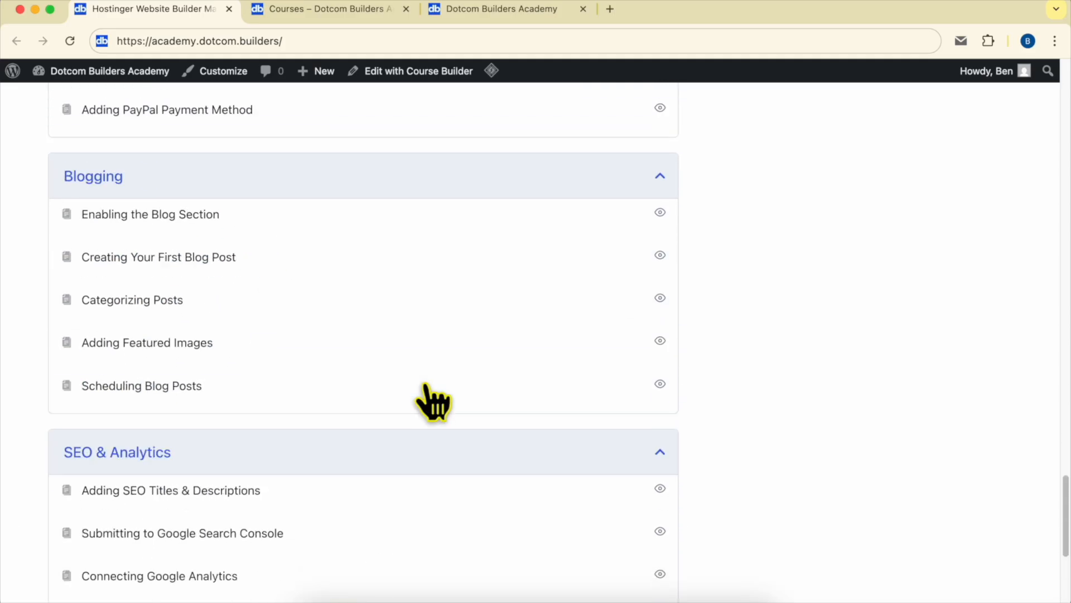
scroll(429, 399, "up", 10)
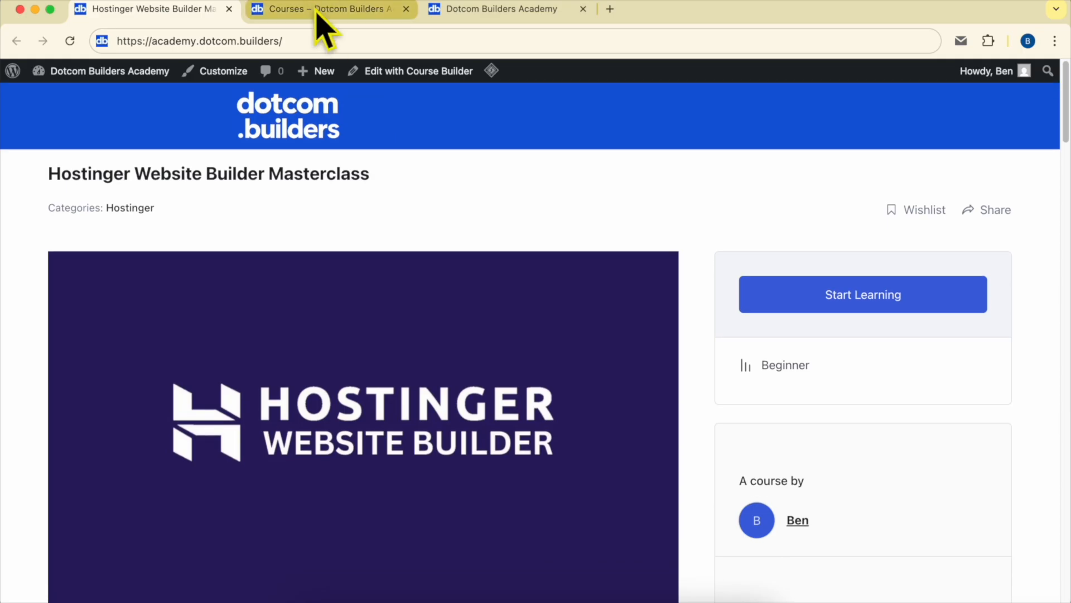
Step: View the academy's course catalogue and its Join Dotcom Builders Academy page
left_click(323, 9)
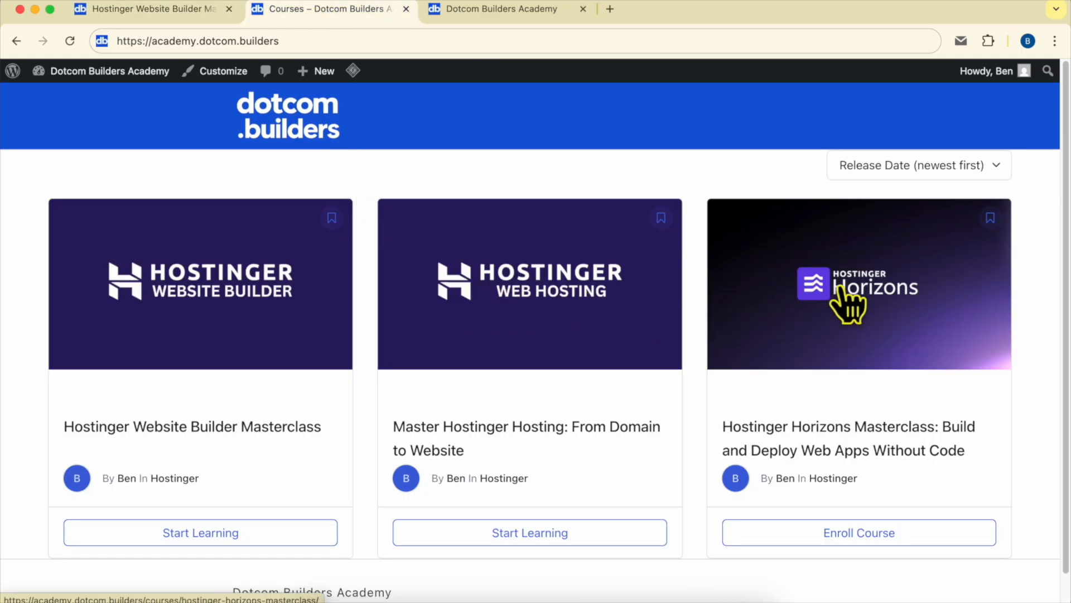
left_click(483, 14)
left_click_drag(139, 41, 413, 39)
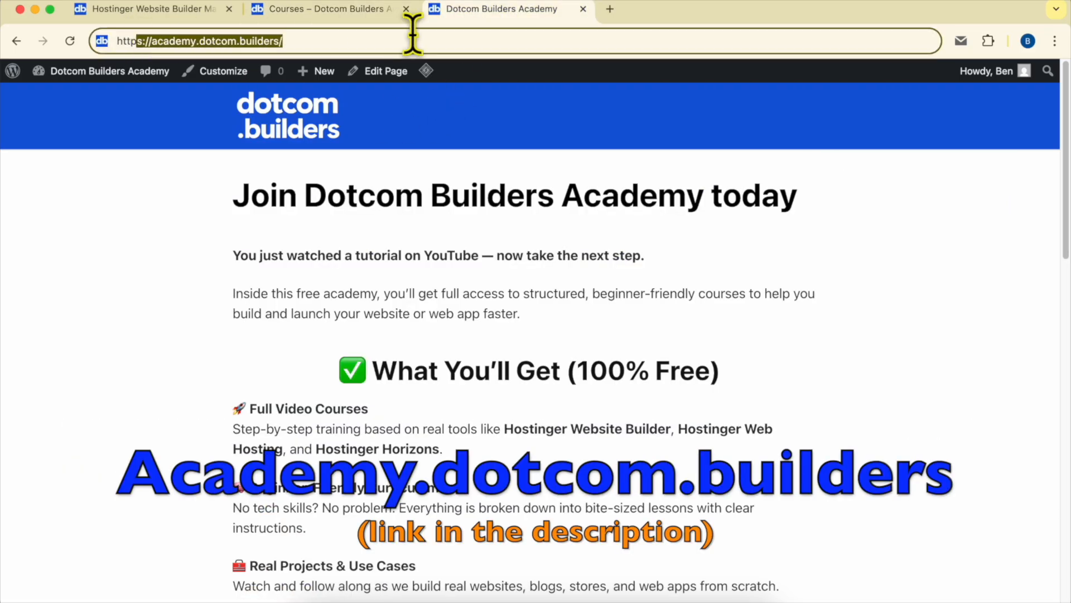
scroll(621, 282, "down", 15)
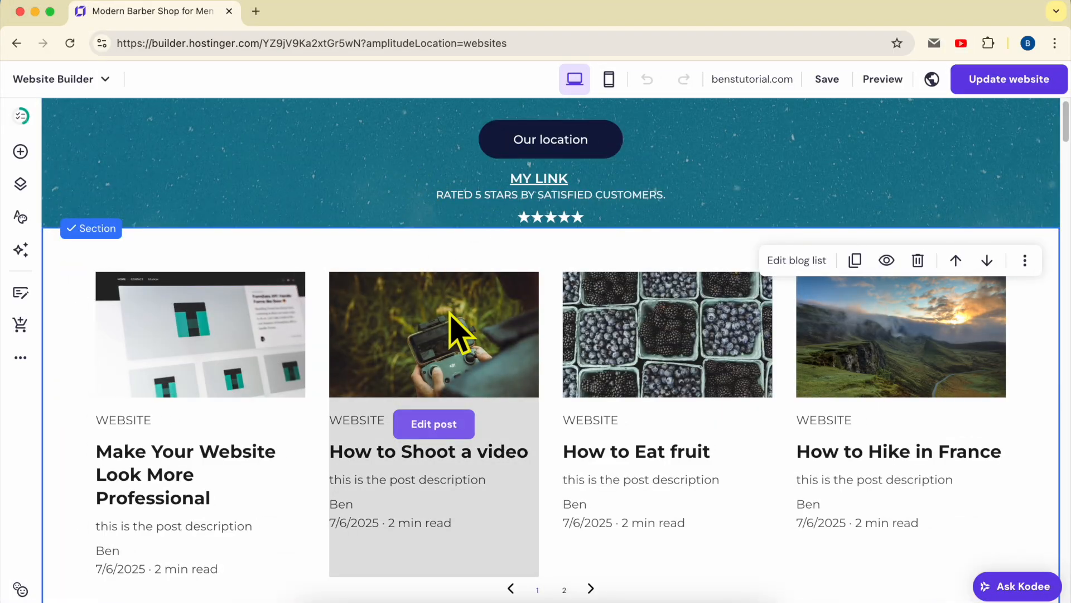
Step: Publish the website with the new blog section and open the live site
scroll(446, 335, "down", 3)
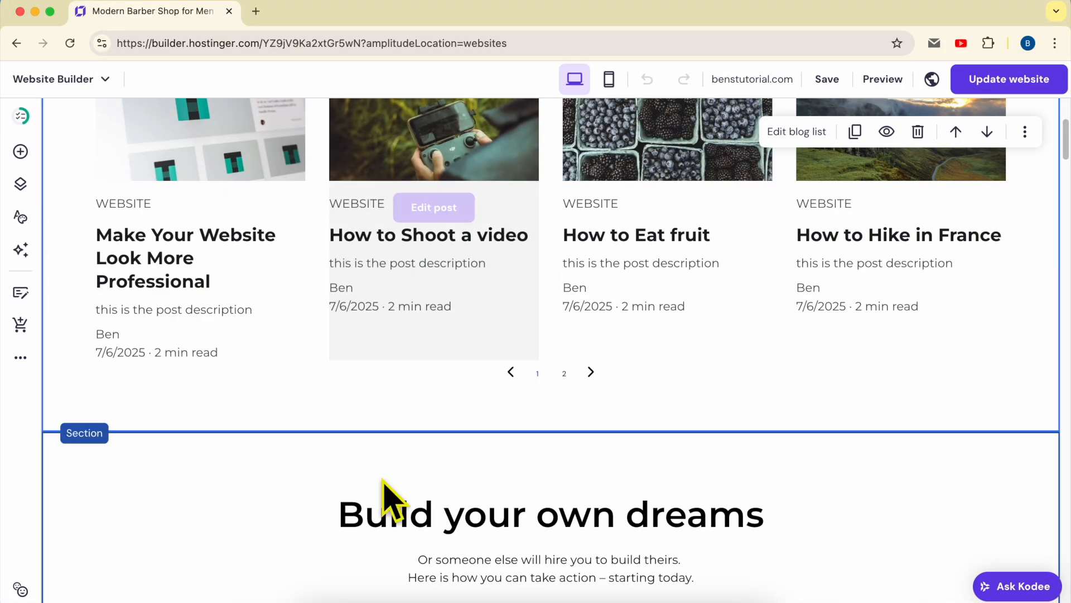
scroll(469, 373, "up", 2)
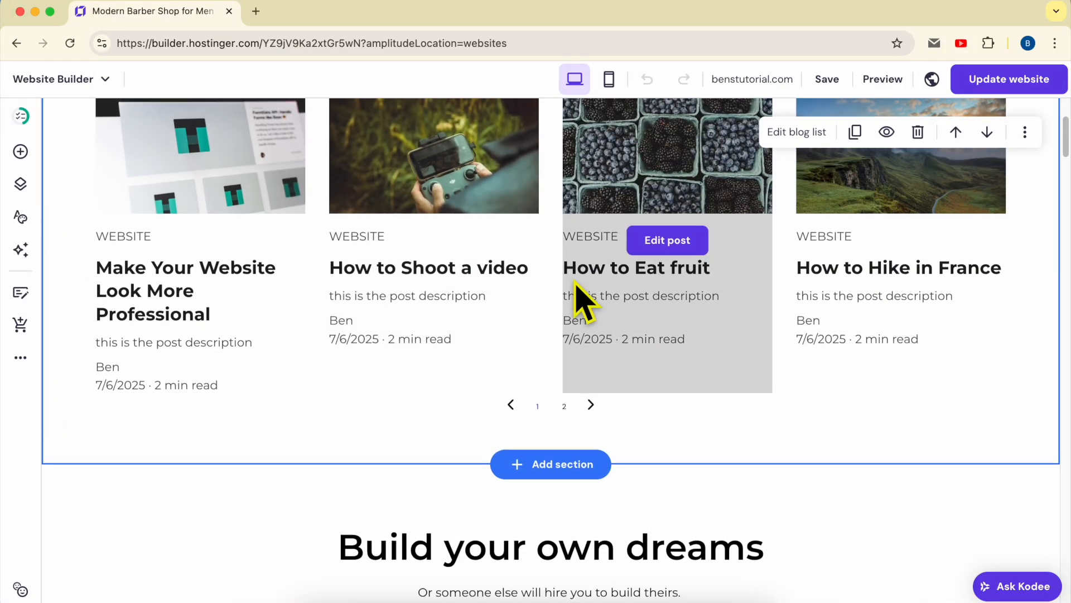
scroll(618, 301, "up", 2)
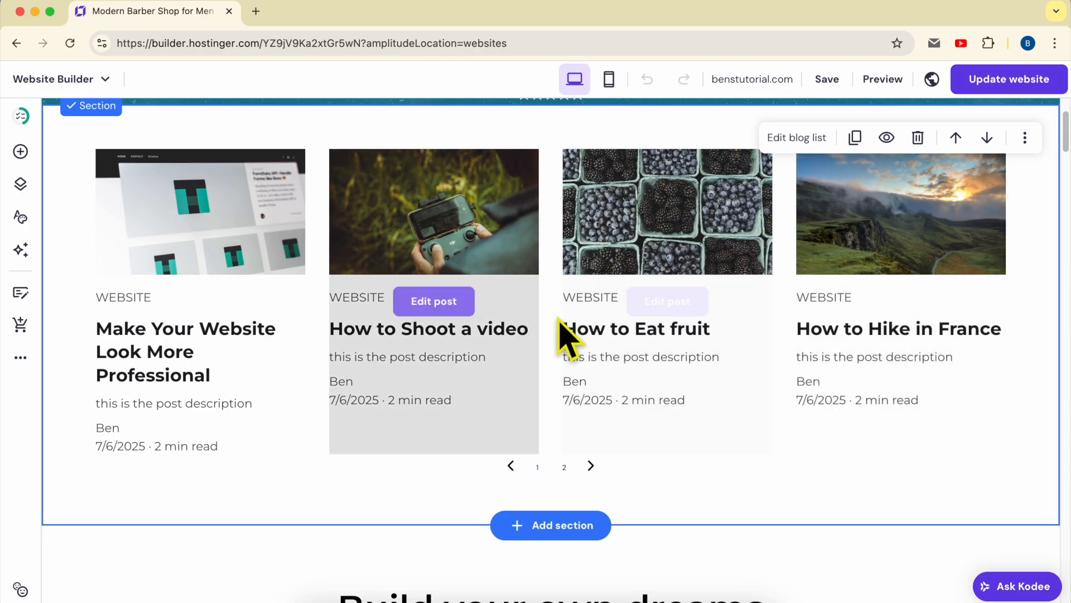
left_click(985, 82)
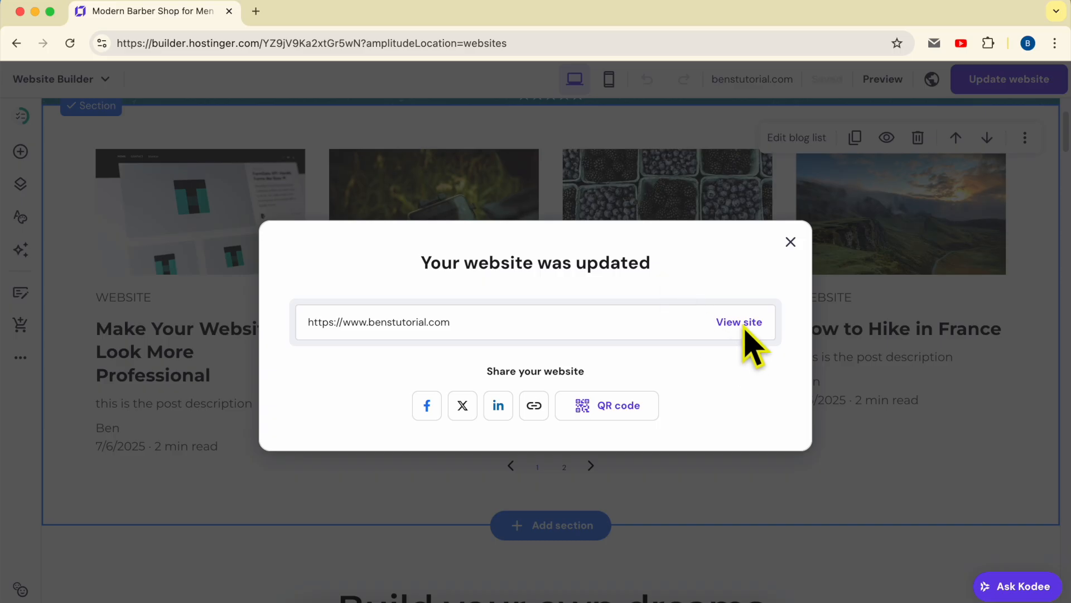
left_click(745, 324)
Step: Check the live homepage's blog list by paging forward through the posts and back to page 1
scroll(663, 301, "down", 5)
scroll(653, 313, "down", 4)
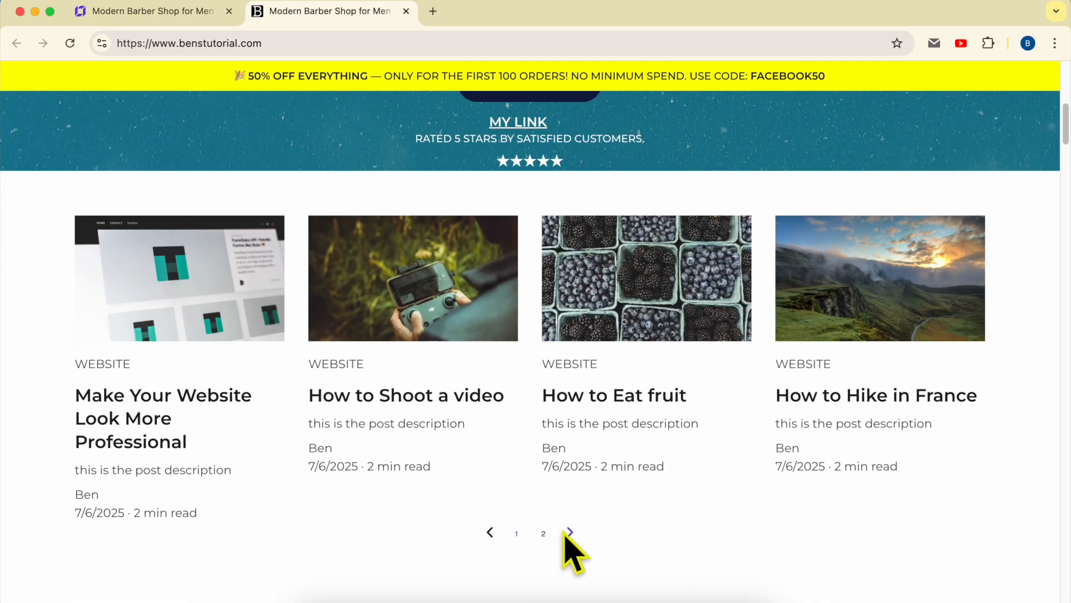
left_click(570, 533)
left_click(491, 331)
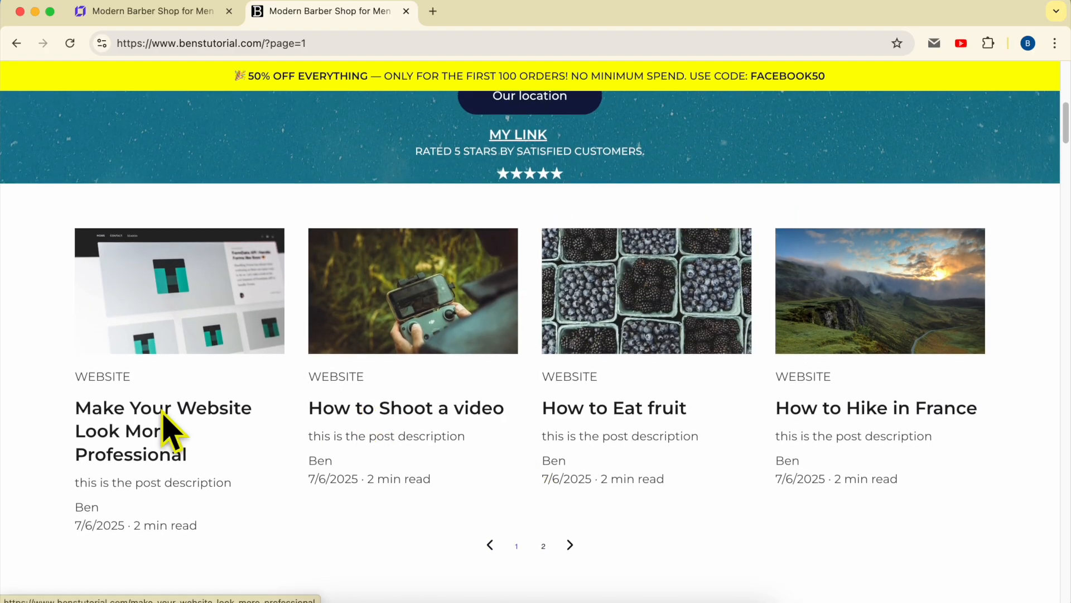
Step: View the post "Make Your Website Look More Professional" on the live site and return to the homepage's blog list
scroll(483, 381, "down", 2)
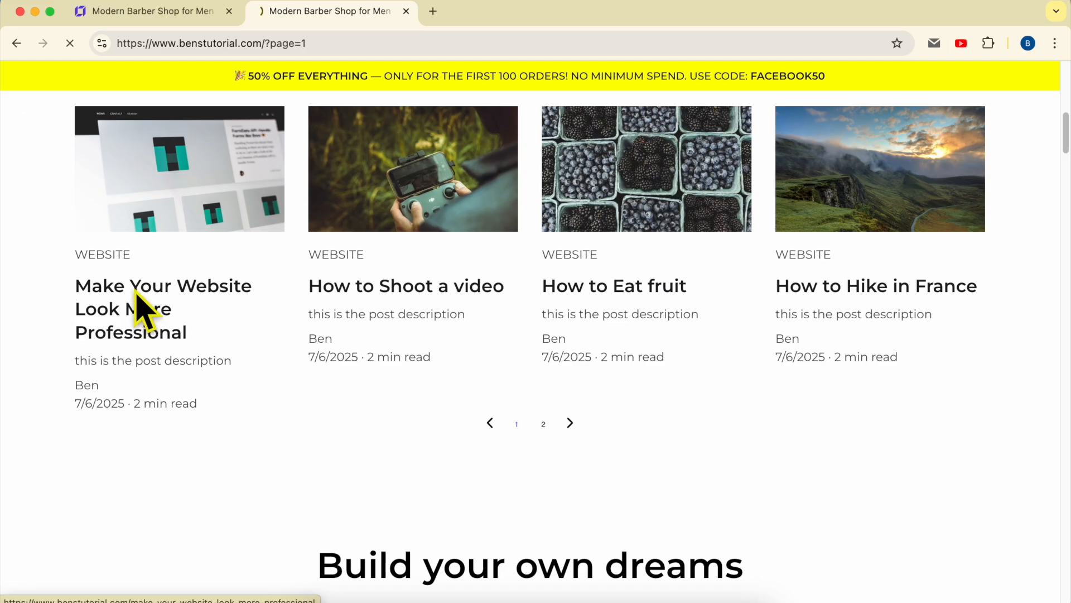
scroll(529, 323, "down", 10)
scroll(530, 329, "down", 4)
scroll(268, 270, "up", 15)
left_click(17, 43)
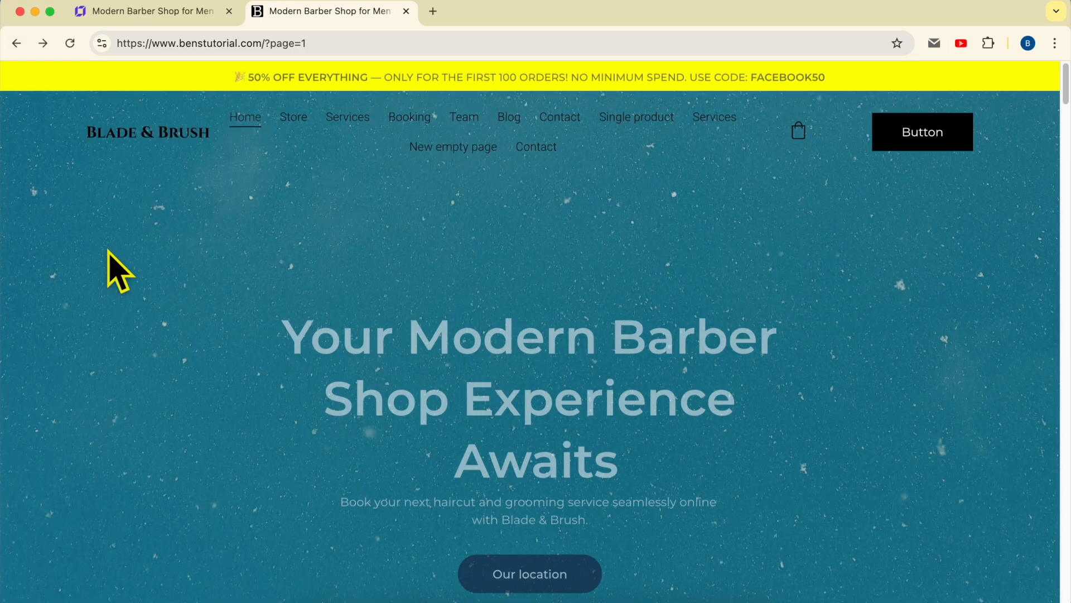
scroll(349, 329, "down", 12)
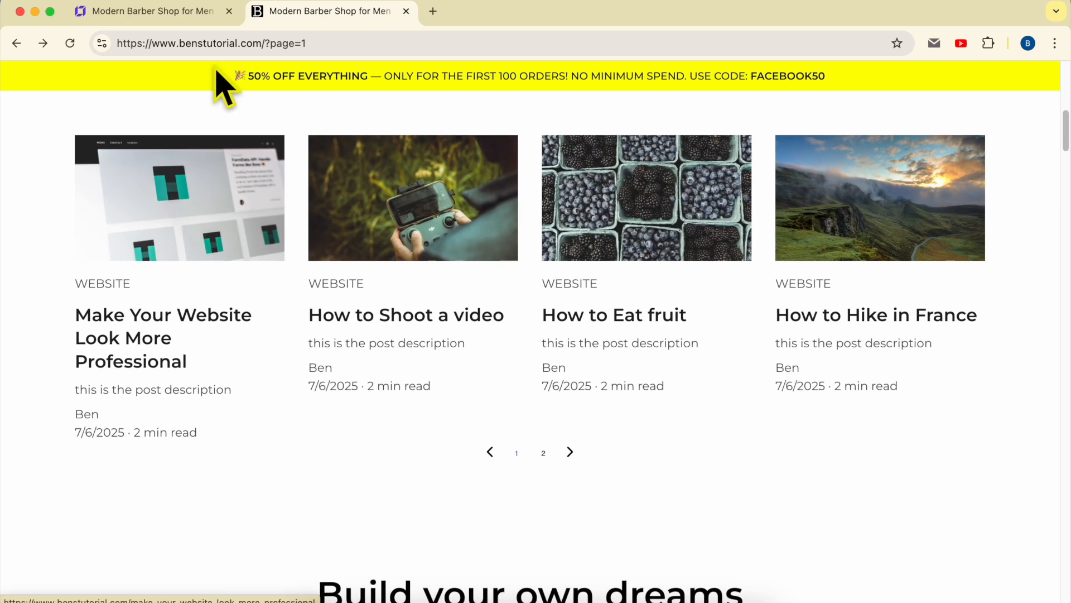
Step: Return to the website builder and set the blog list's top/bottom padding to 36 px
left_click(157, 13)
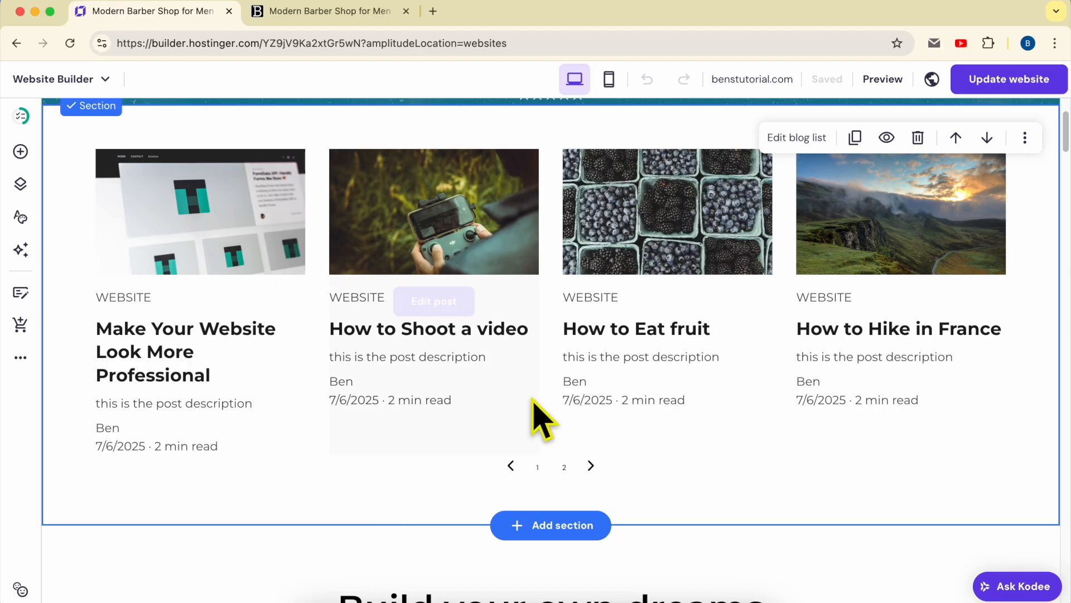
left_click(799, 139)
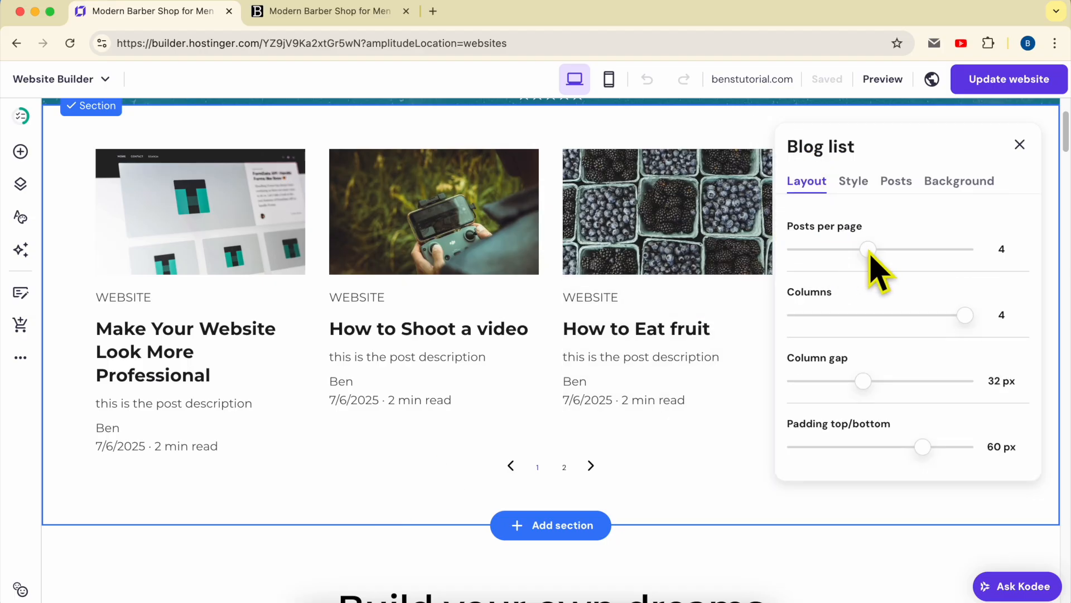
mouse_move(858, 254)
left_mouse_down()
mouse_move(837, 253)
mouse_move(895, 249)
mouse_move(819, 249)
mouse_move(864, 254)
left_mouse_up()
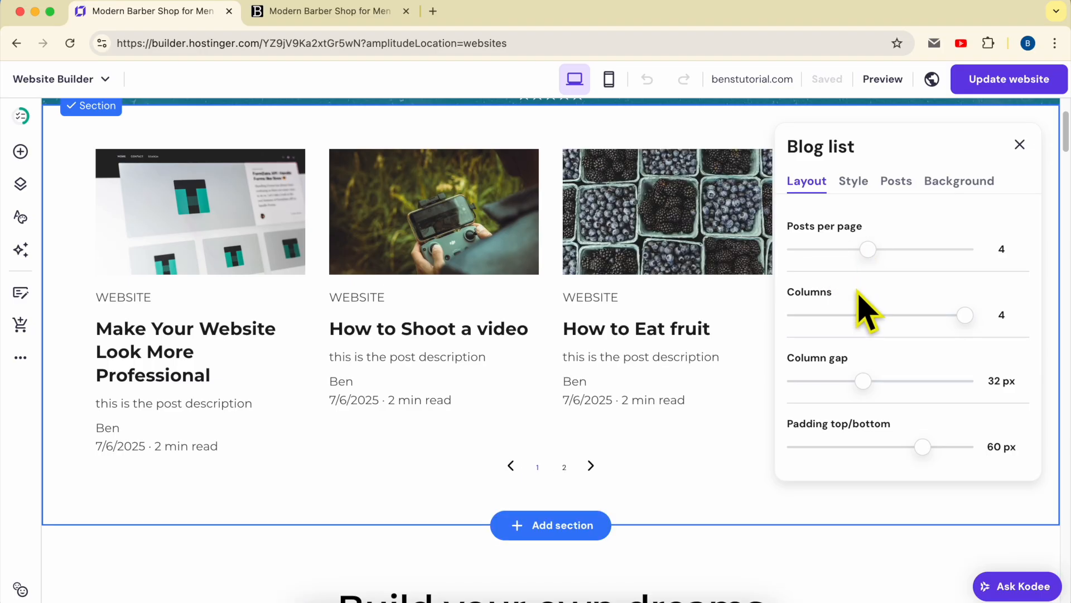
mouse_move(955, 319)
left_mouse_down()
mouse_move(898, 319)
mouse_move(943, 311)
mouse_move(921, 311)
mouse_move(853, 334)
mouse_move(905, 314)
mouse_move(951, 336)
left_mouse_up()
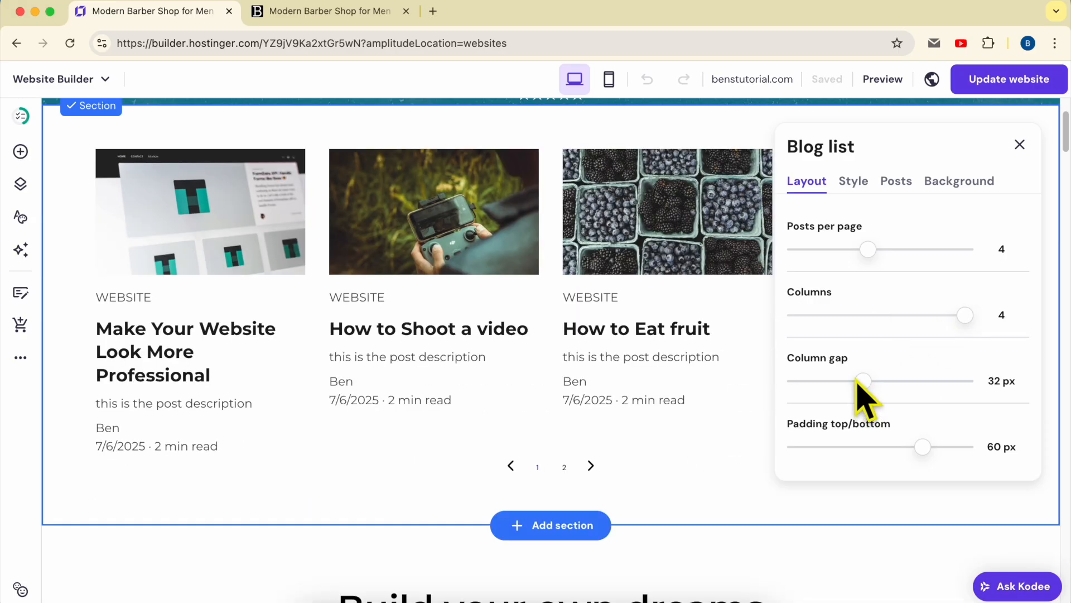
mouse_move(866, 377)
left_mouse_down()
mouse_move(911, 373)
mouse_move(847, 385)
mouse_move(863, 385)
left_mouse_up()
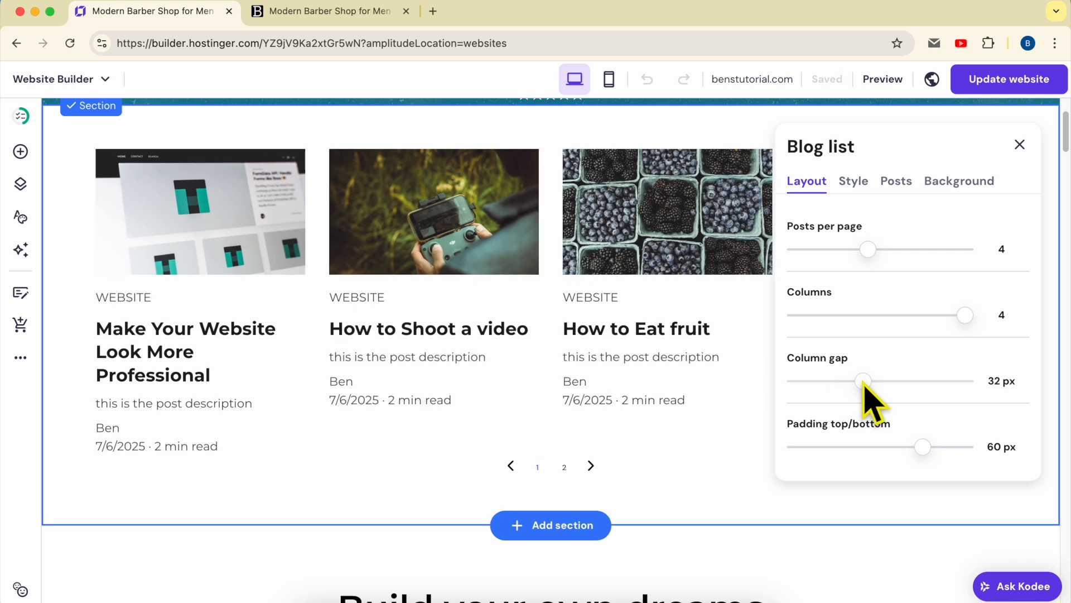
left_click_drag(917, 447, 874, 448)
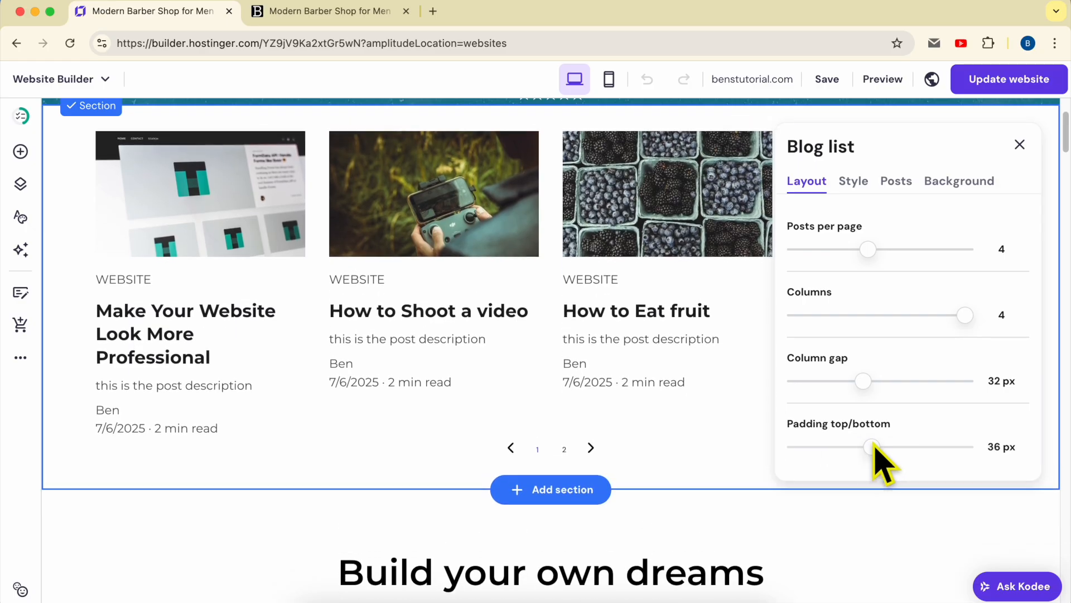
Step: Try light text in the blog list, restore the dark text colour, and set the text size to 21
left_click(853, 180)
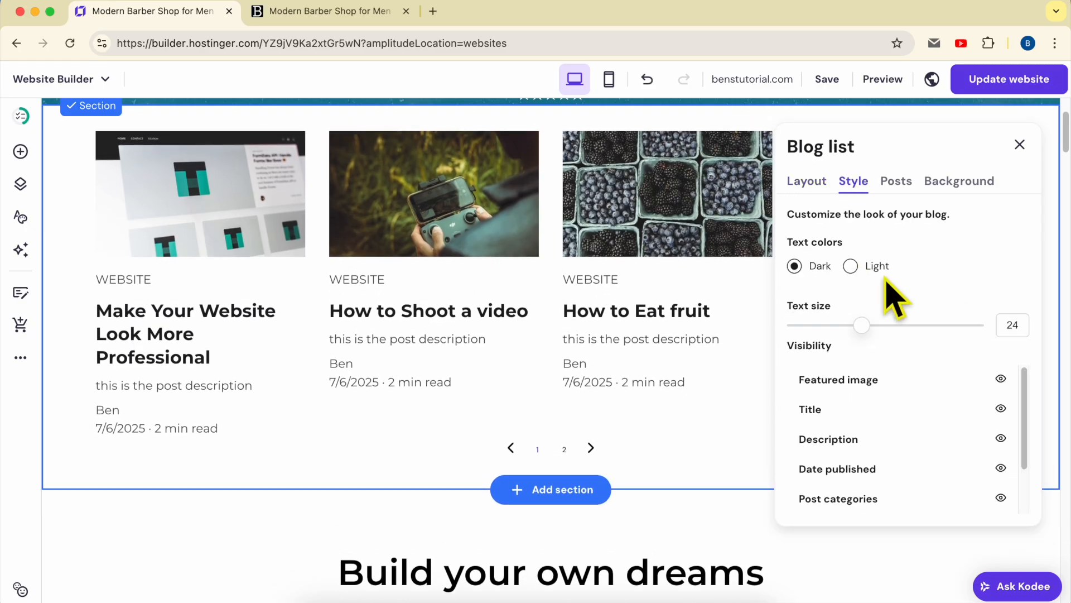
left_click(850, 266)
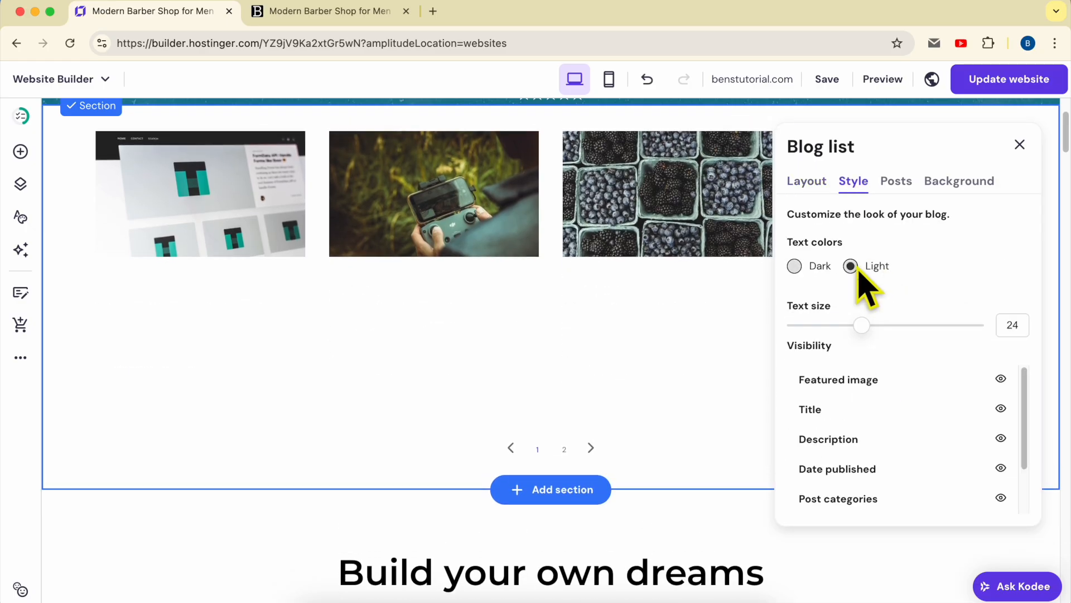
left_click(795, 266)
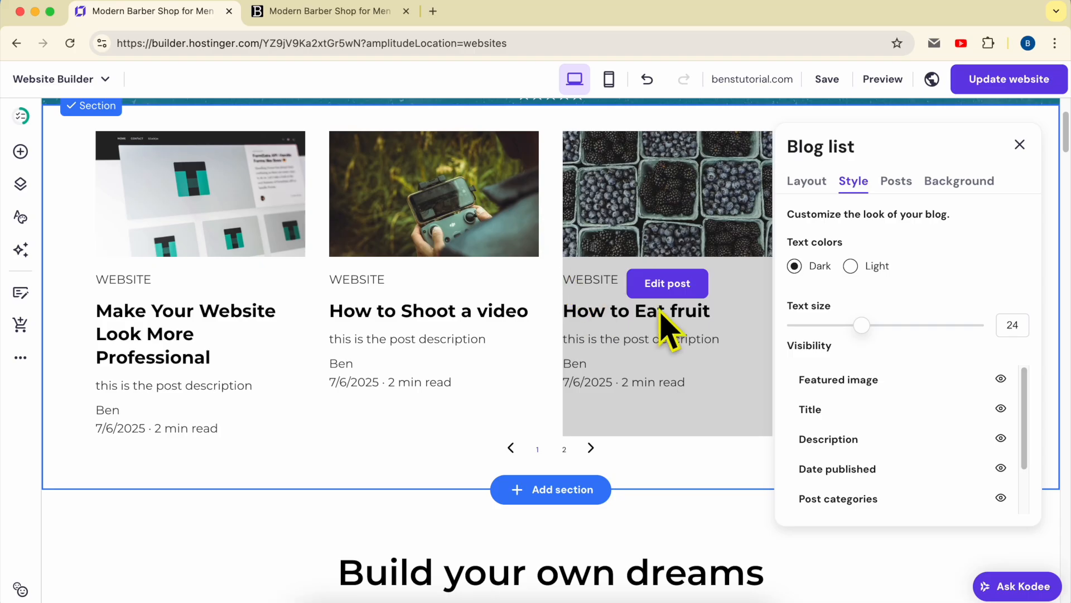
left_click_drag(863, 327, 853, 327)
left_click_drag(846, 325, 847, 326)
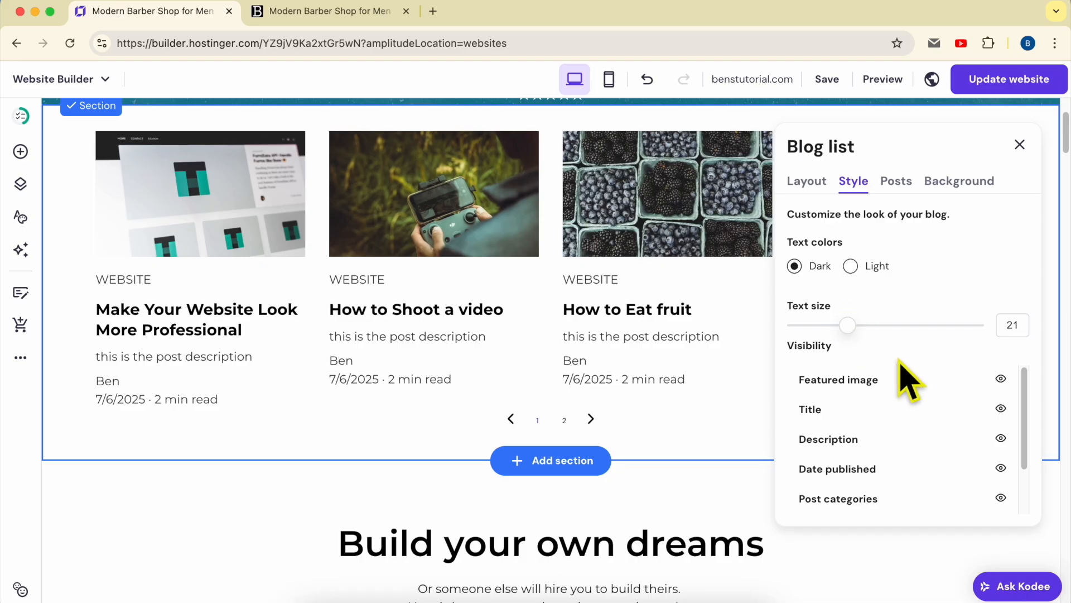
Step: Hide and re-show in turn the blog list's featured image, title, description, date published, post categories, author and reading time
left_click(1001, 379)
left_click(1001, 380)
left_click(1001, 408)
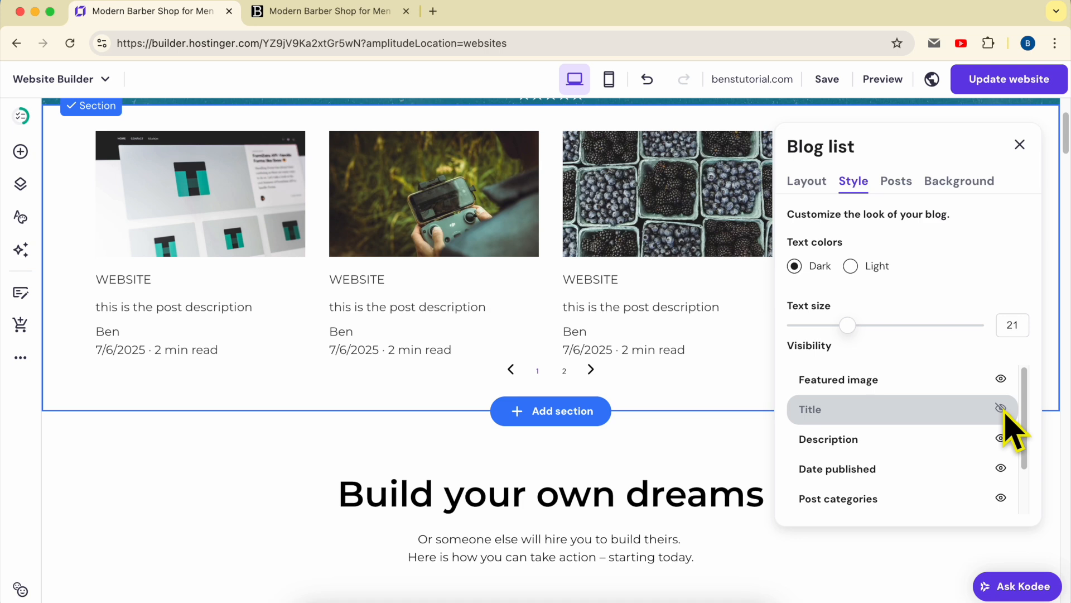
left_click(1001, 408)
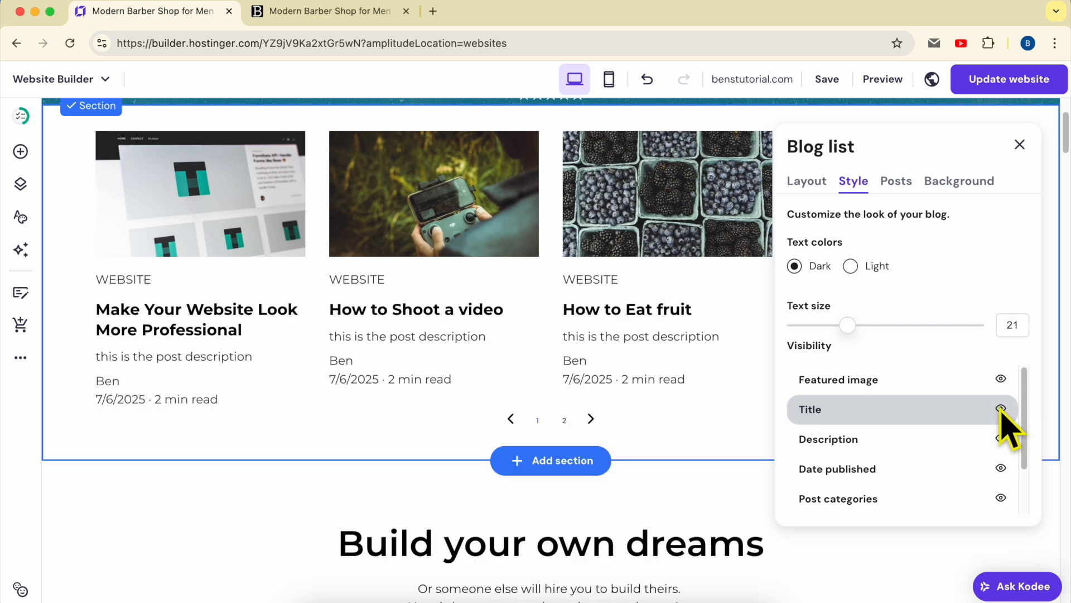
left_click(1001, 439)
left_click(1001, 438)
left_click(1000, 468)
left_click(1001, 468)
left_click(1001, 498)
left_click(1001, 498)
scroll(1003, 500, "down", 2)
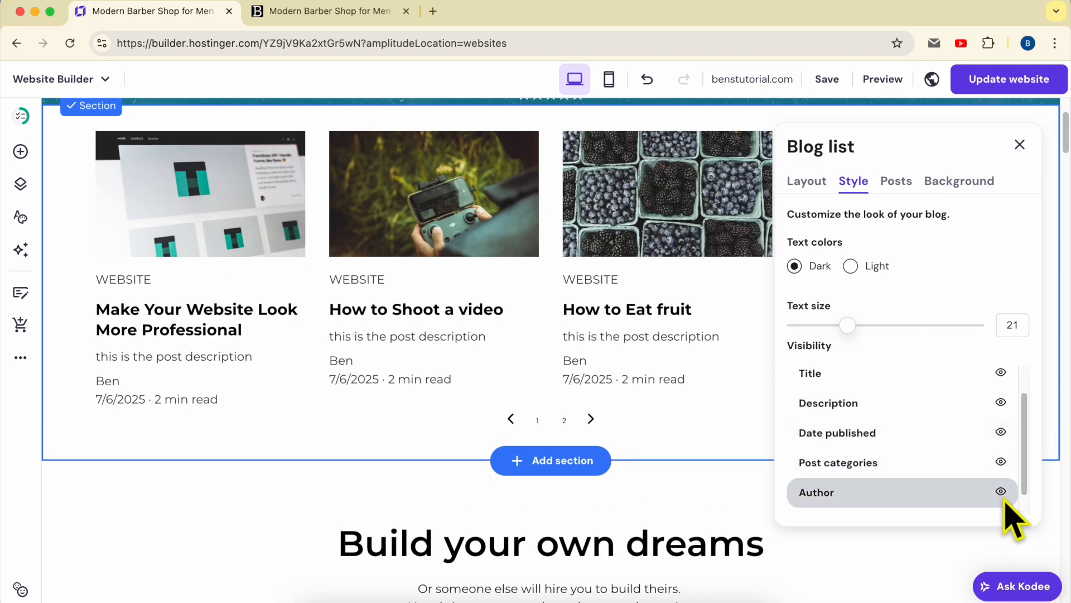
left_click(1001, 491)
left_click(1001, 492)
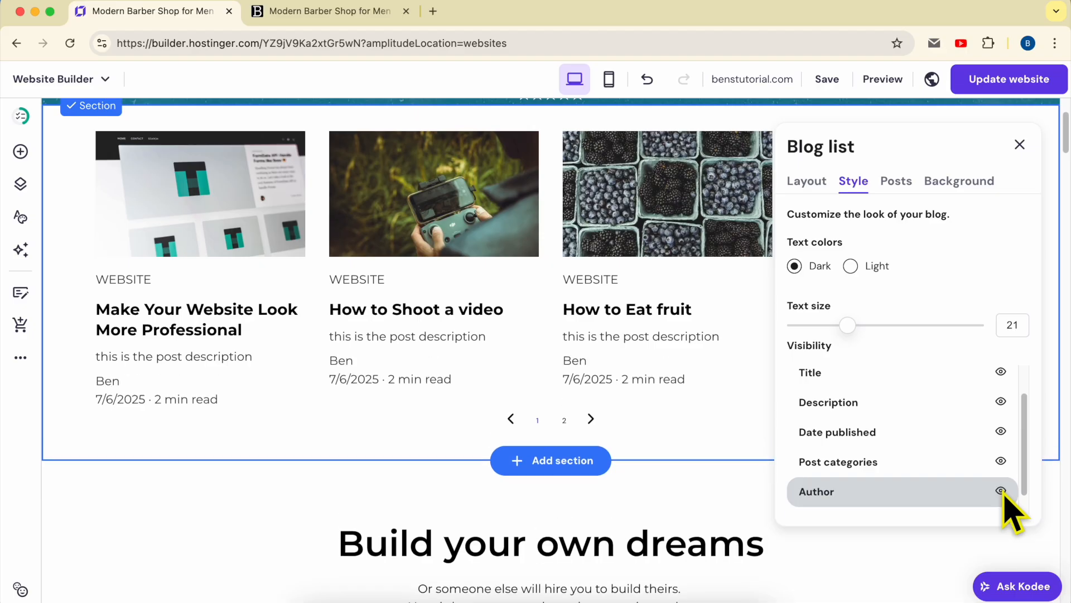
scroll(1005, 498, "down", 1)
left_click(1000, 498)
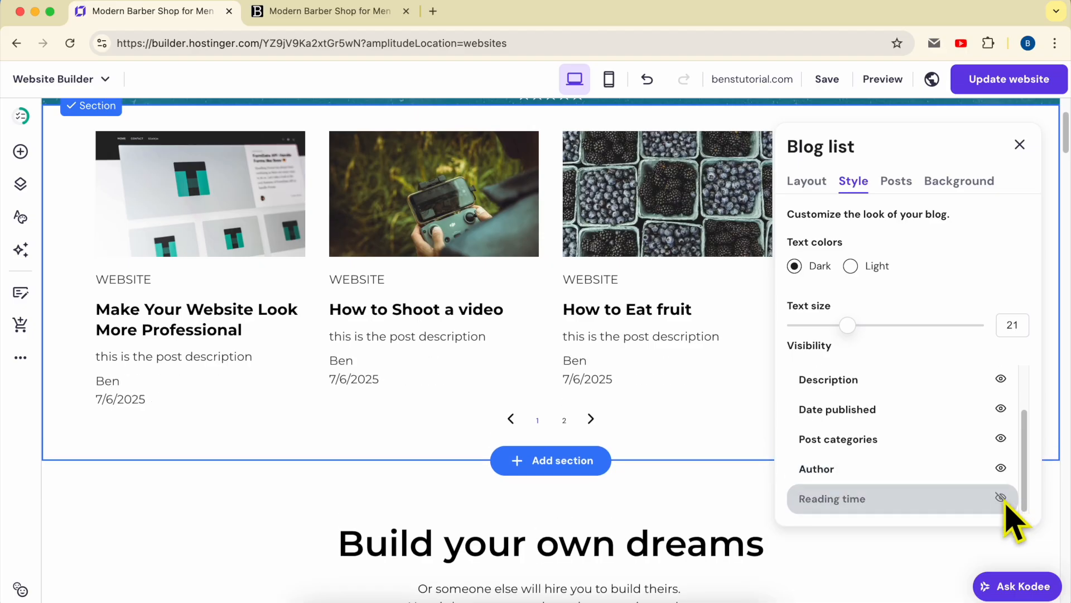
left_click(1001, 497)
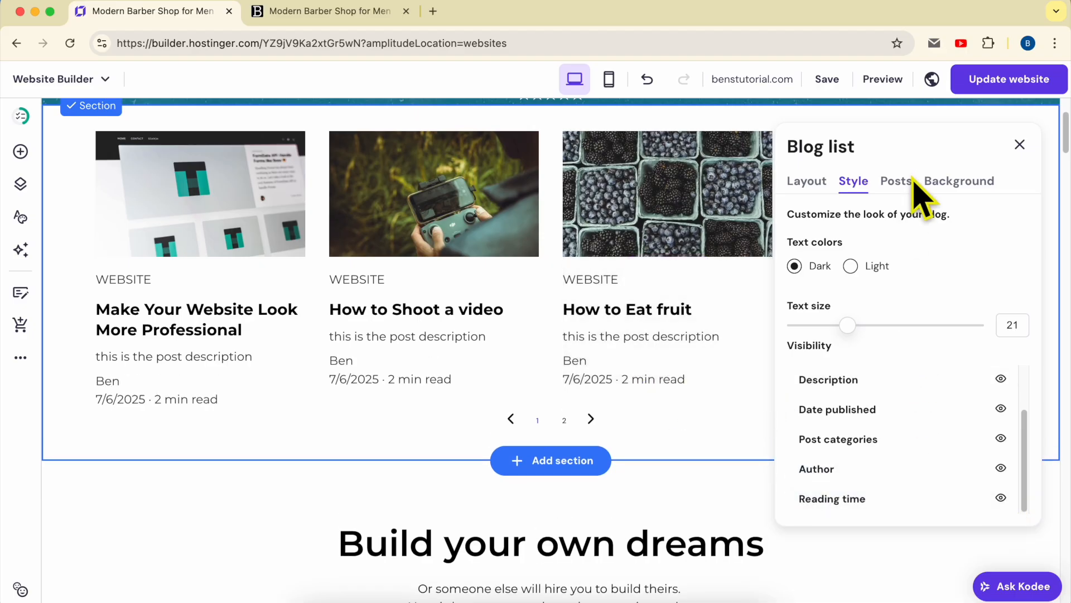
Step: View the blog list's post options and try a solid red section background, #f54949
left_click(896, 183)
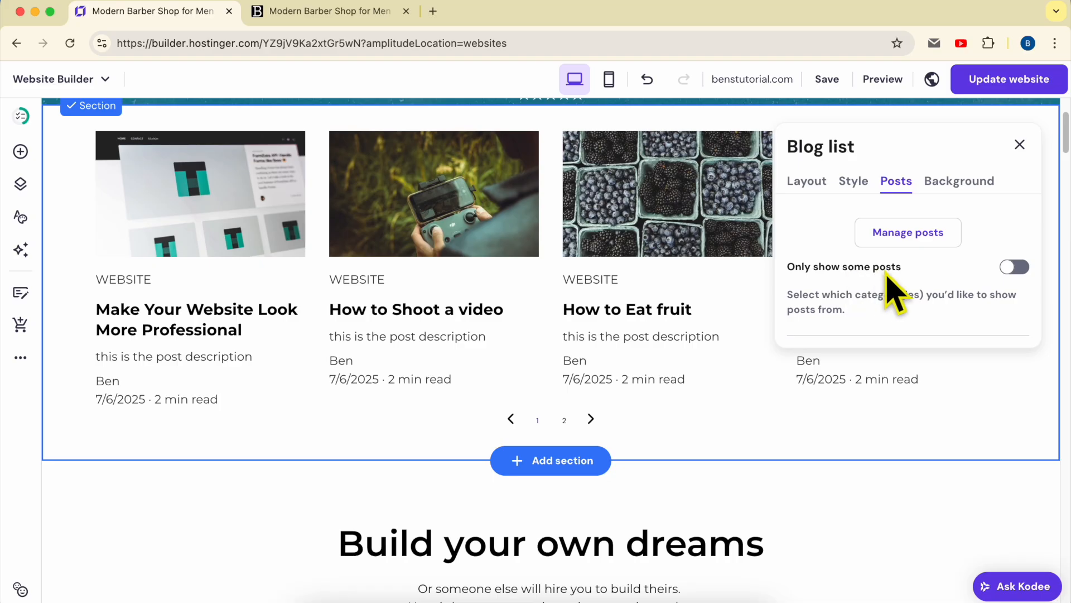
left_click(958, 187)
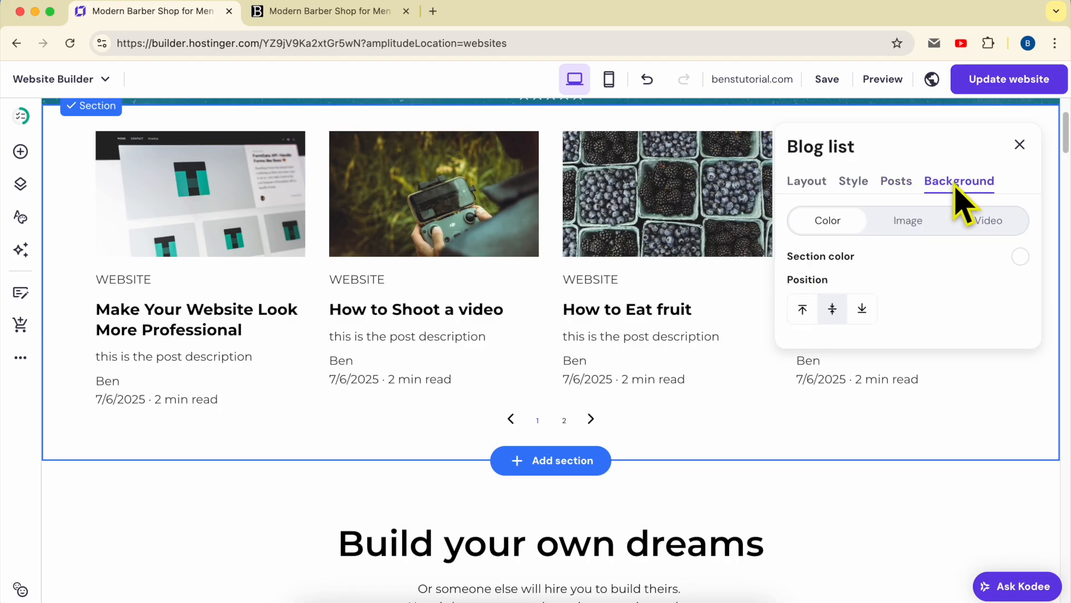
left_click(1022, 256)
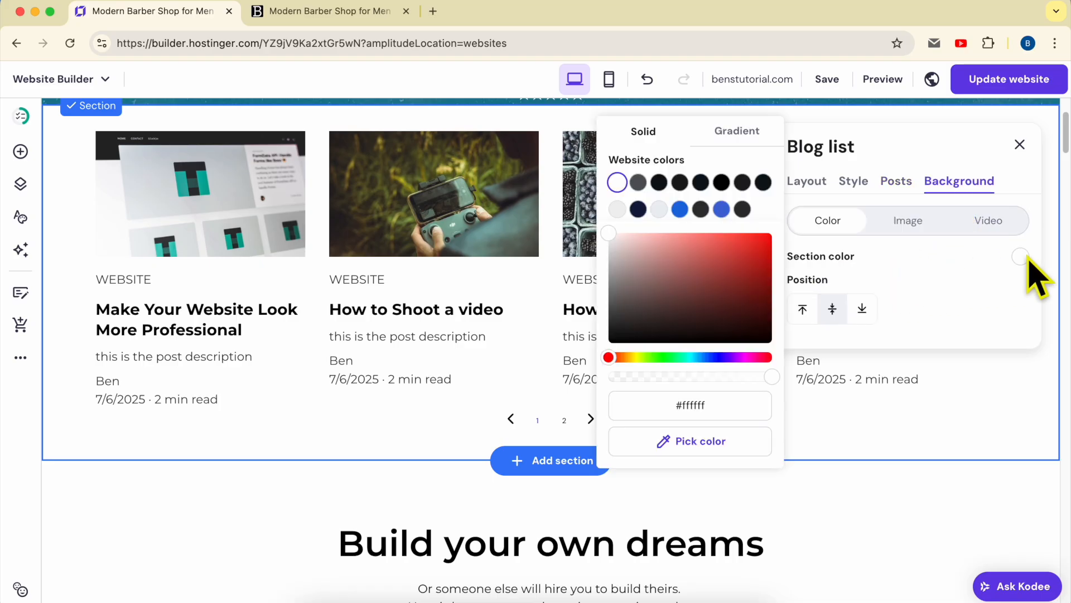
left_click(693, 242)
left_click_drag(710, 240, 724, 239)
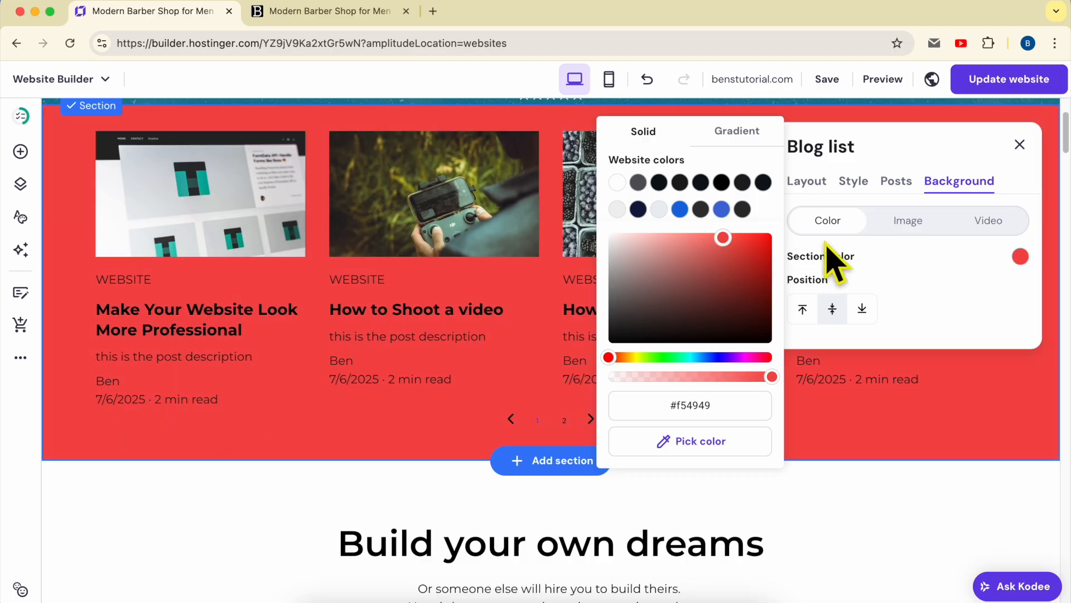
left_click(873, 271)
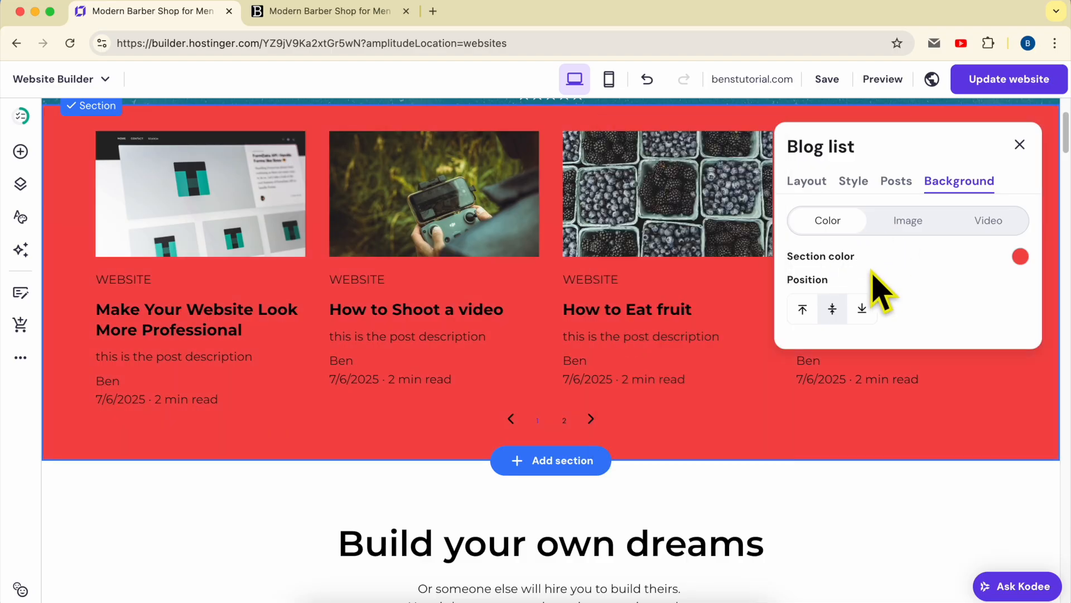
Step: Switch the blog list's background type to Image without adding a picture and close the section settings
left_click(907, 222)
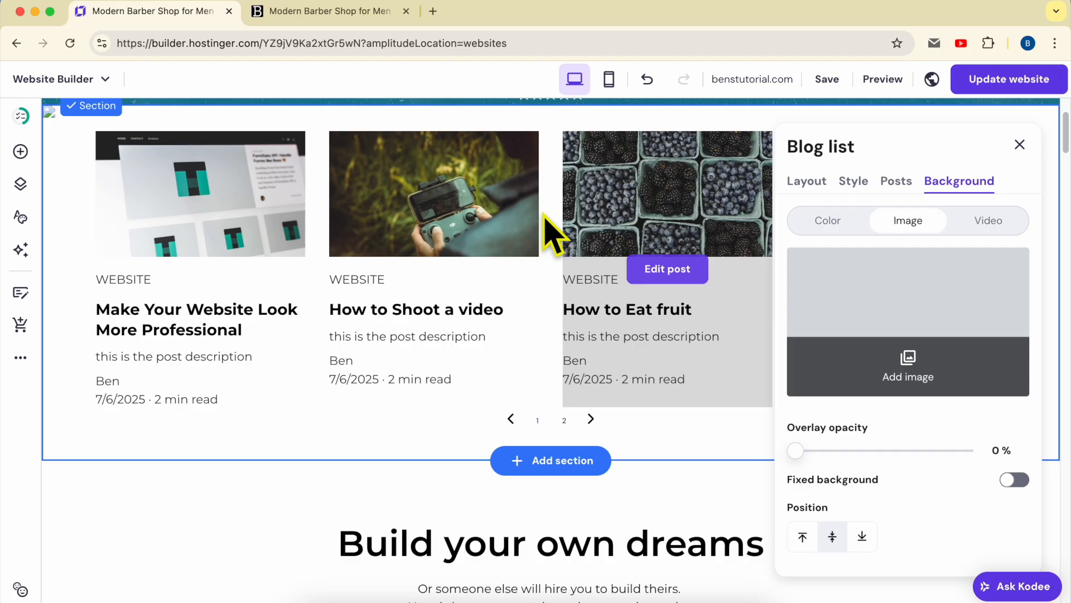
left_click(1019, 145)
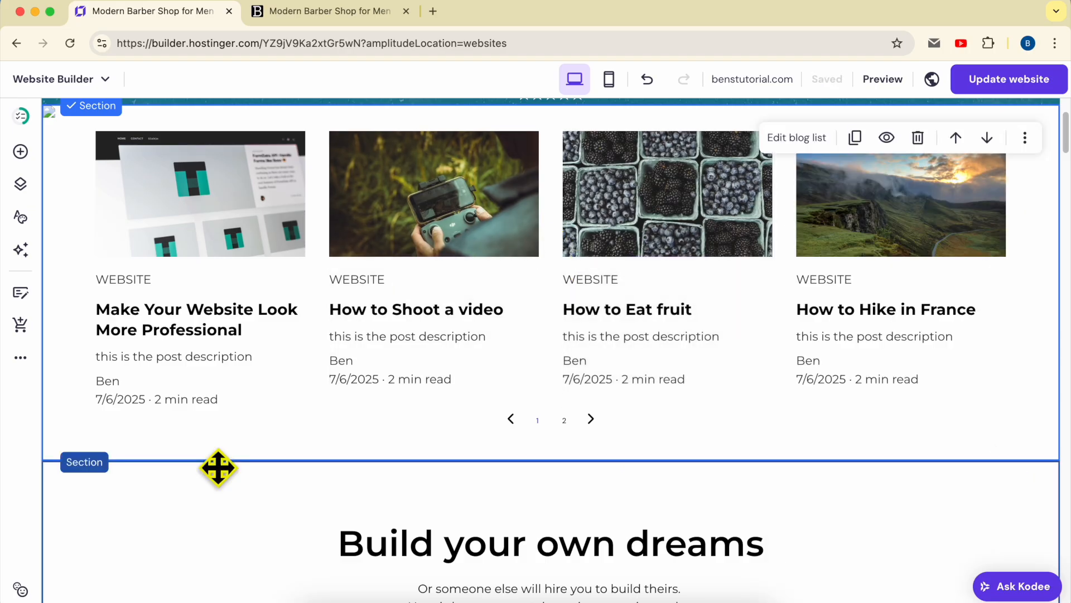